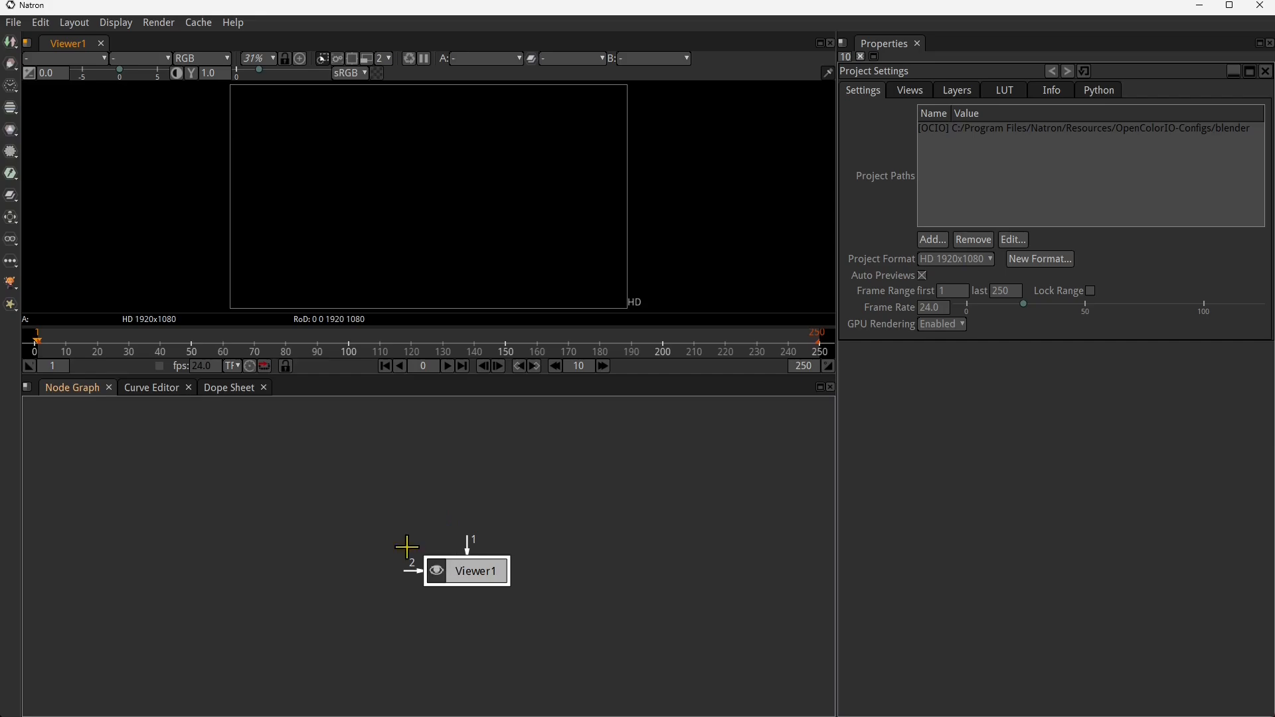
- Move the Viewer1 node slightly lower in the node graph and start adding a Read node
scroll(378, 605, down, 1)
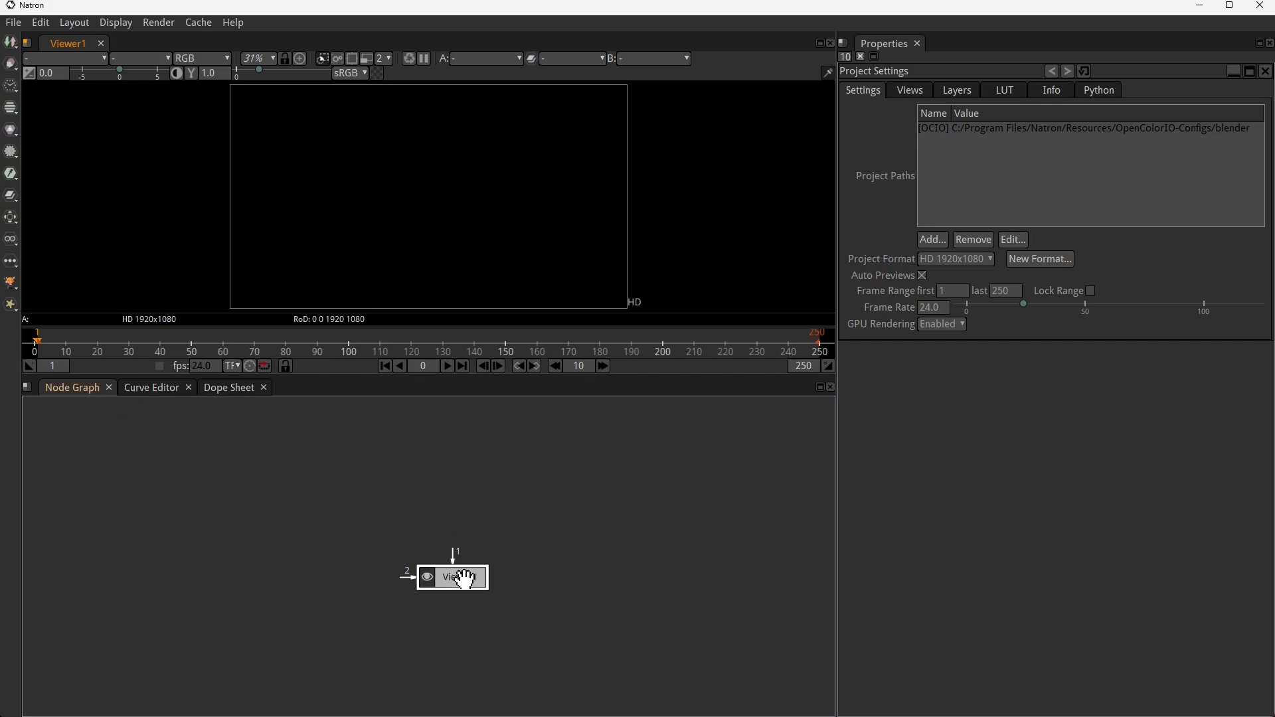
drag(463, 577, 465, 605)
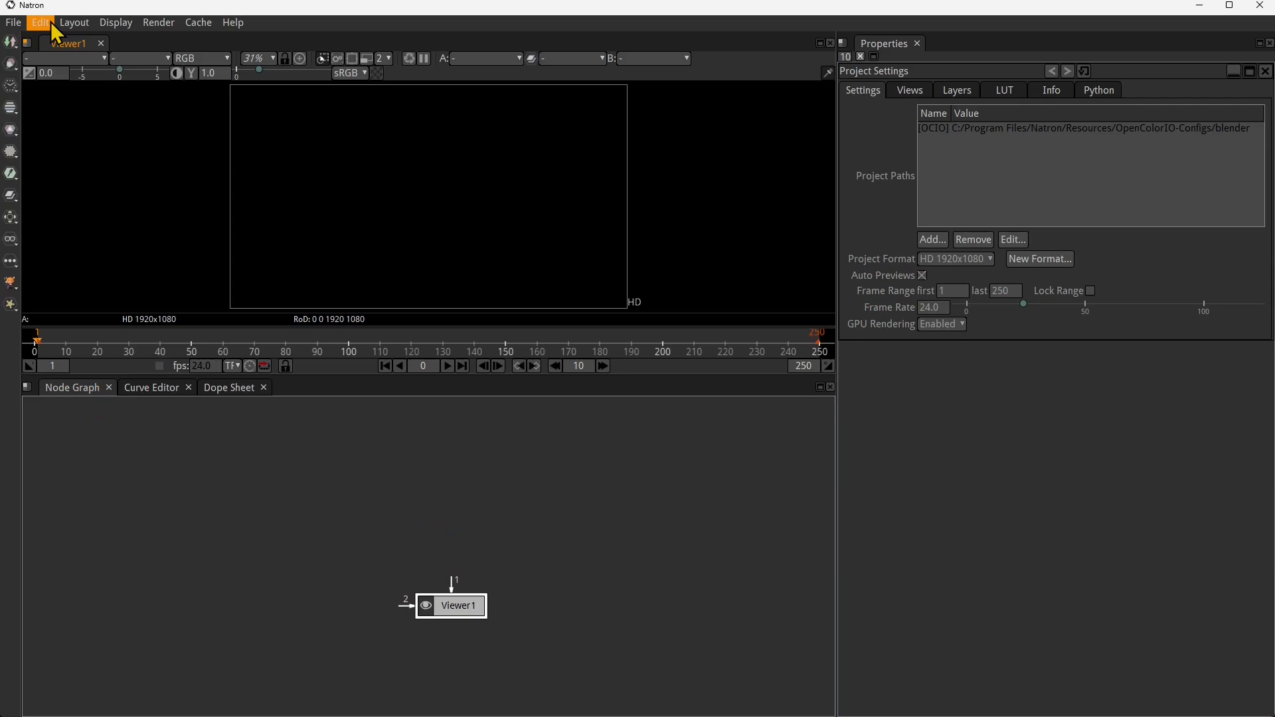
click(11, 44)
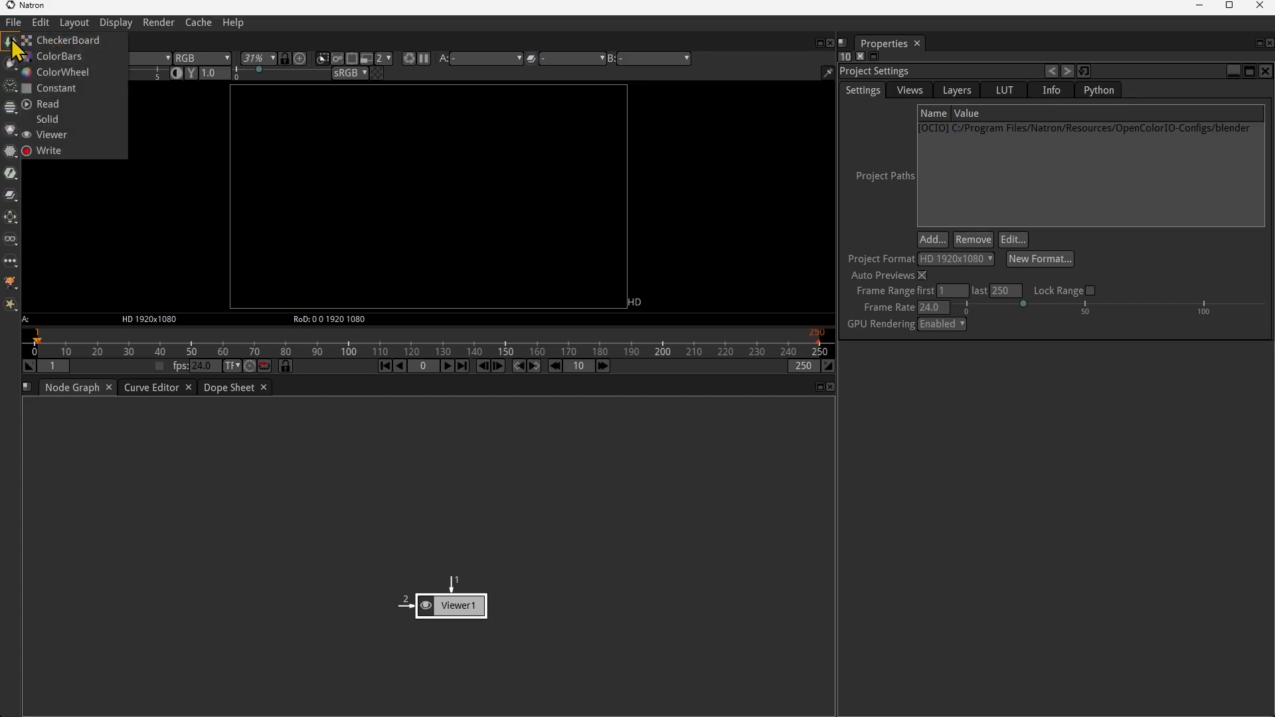
click(47, 108)
drag(507, 239, 363, 250)
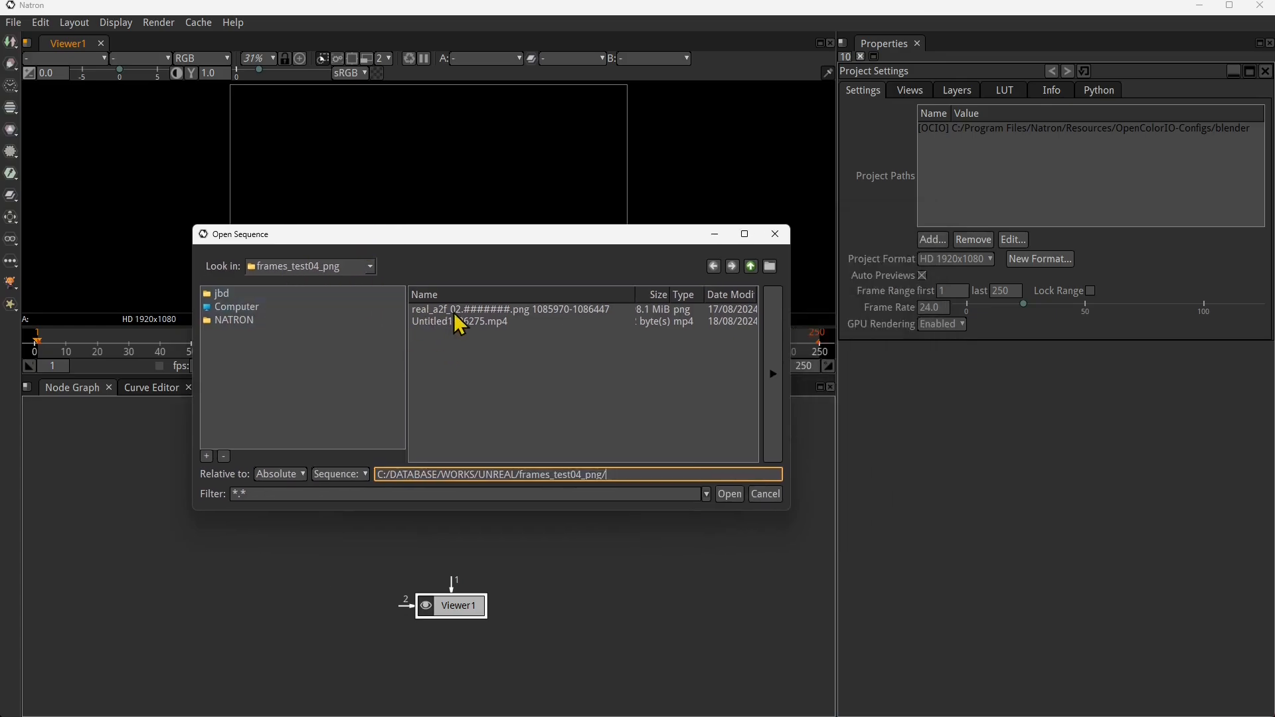
- Compare the Sequence and File listings of the frames_test04_png folder, browsing through the individual PNG frames
click(345, 474)
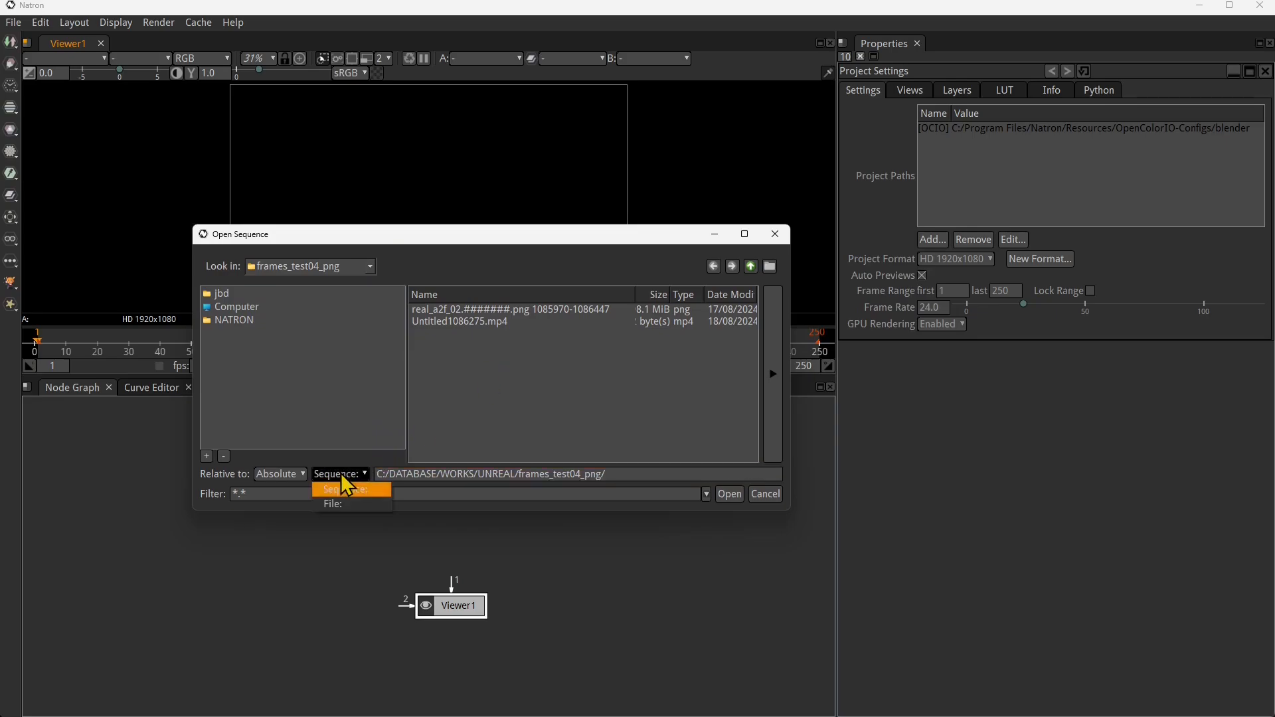
click(336, 511)
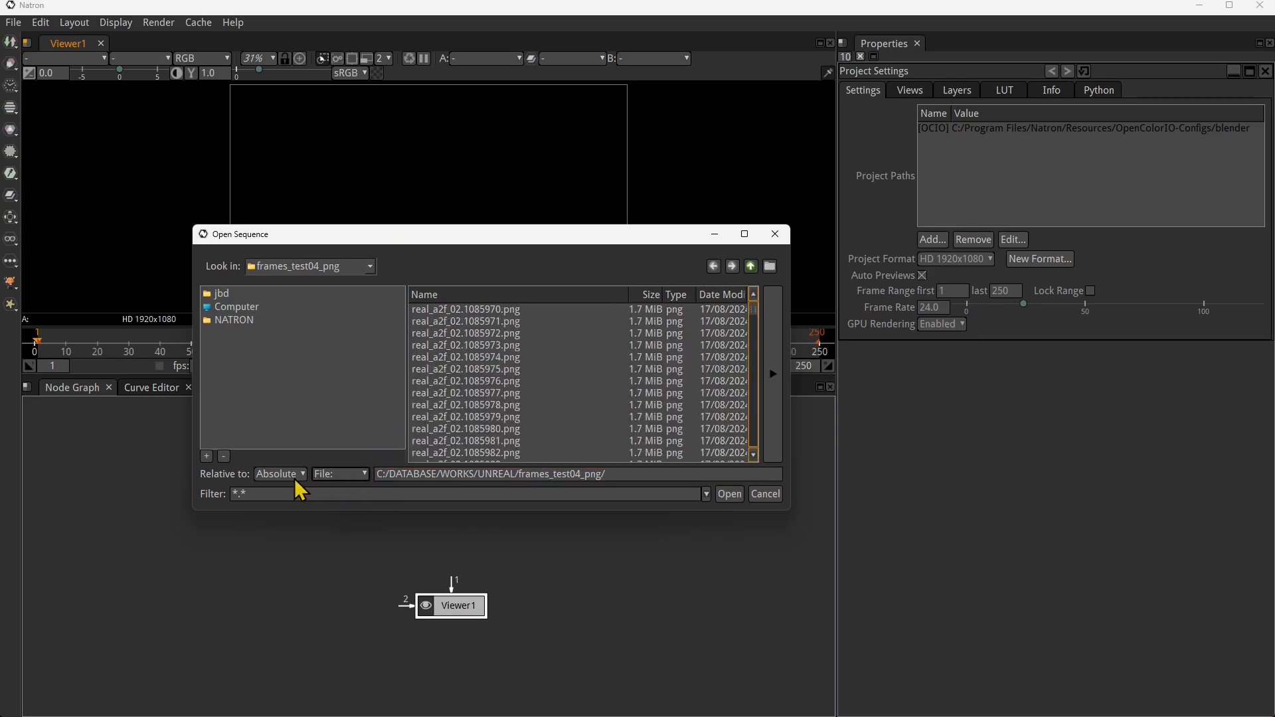
click(327, 476)
click(335, 491)
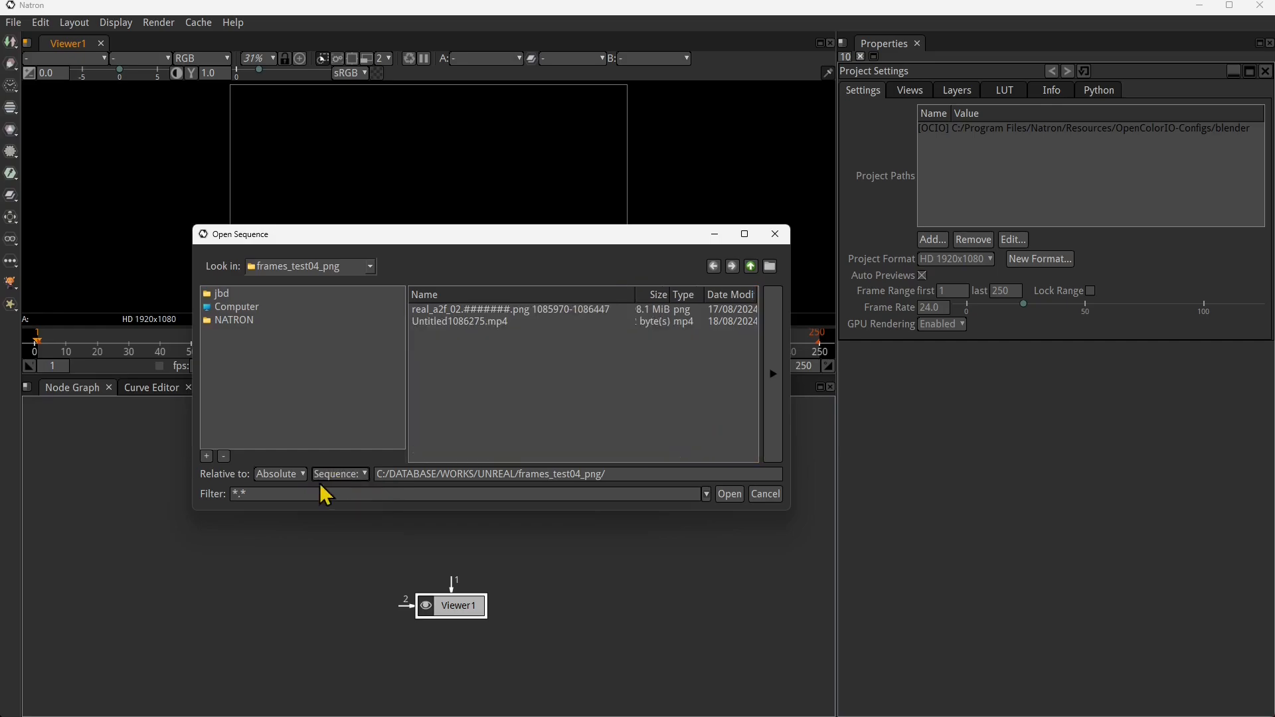
click(336, 475)
click(332, 506)
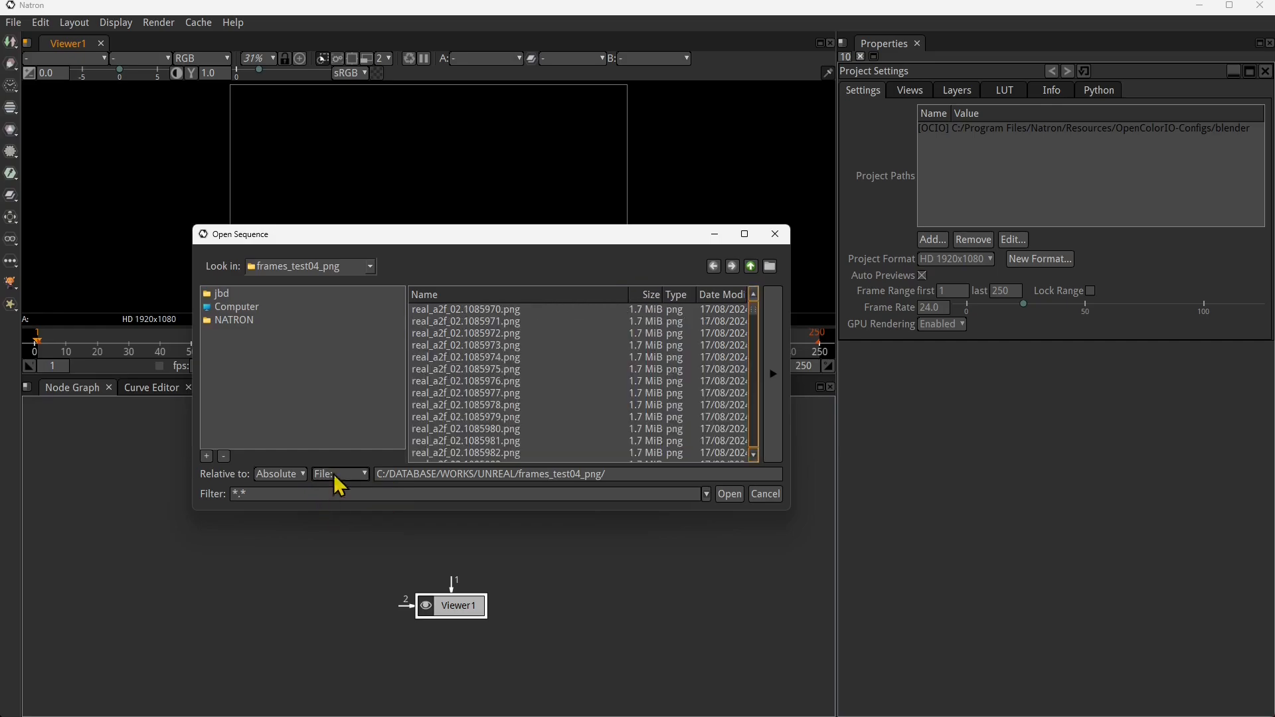
scroll(517, 378, down, 18)
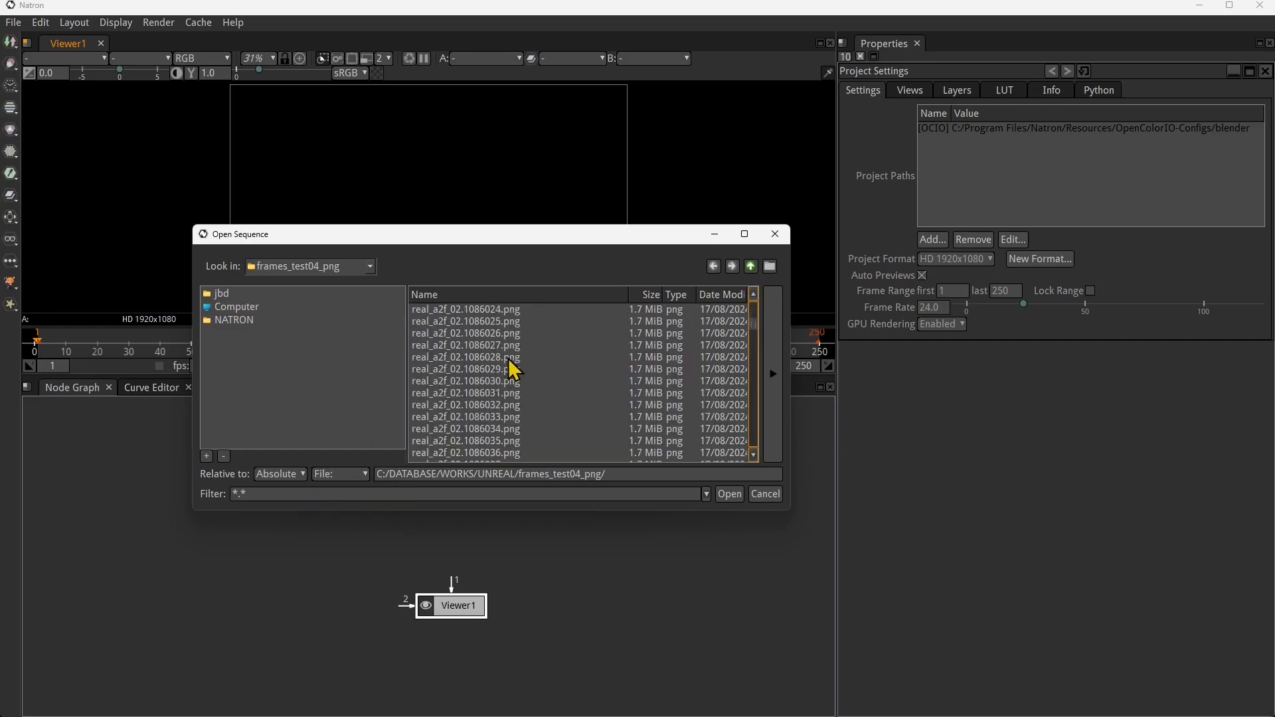
scroll(514, 397, down, 20)
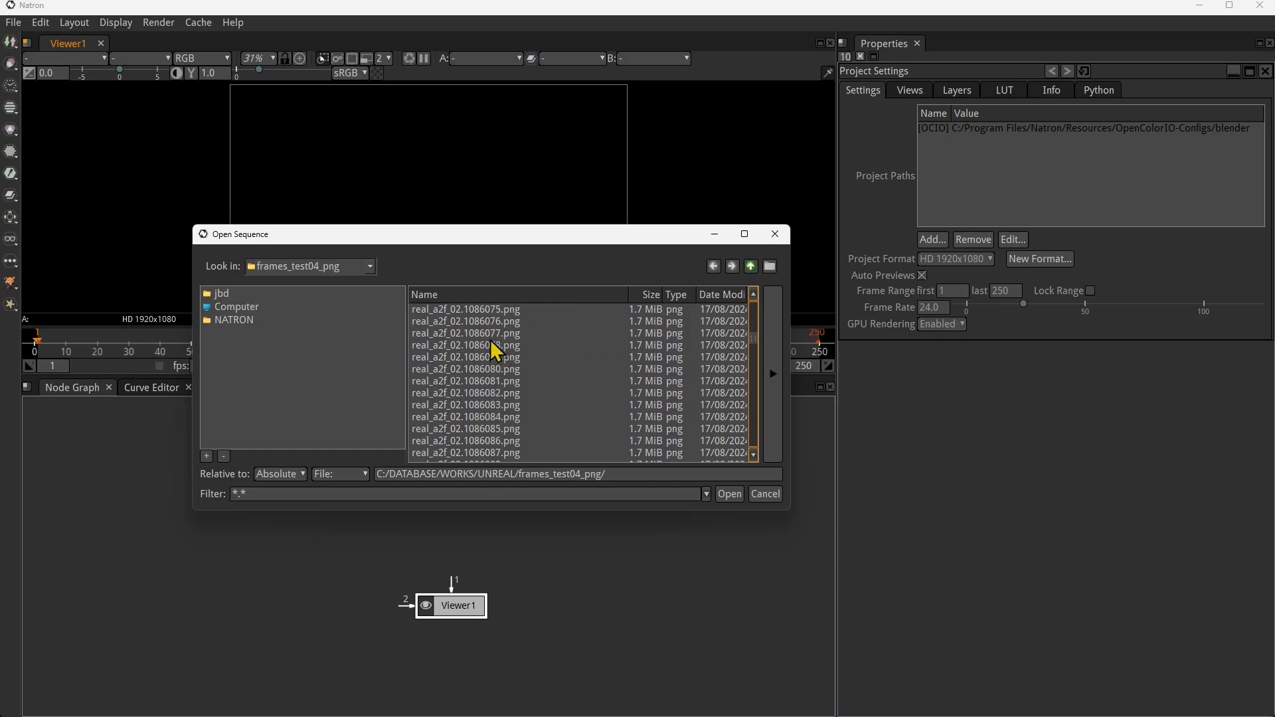
scroll(491, 339, down, 2)
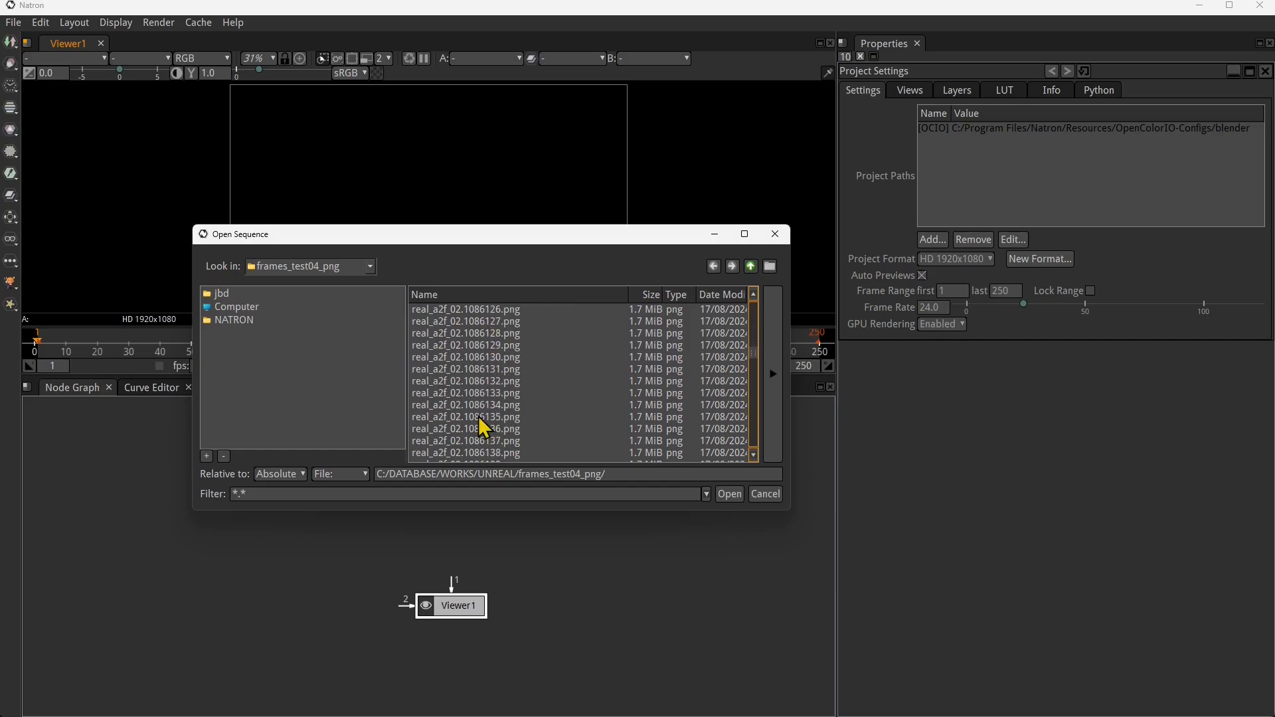
- List the folder's files as sequences and load real_a2f_02.#######.png into the Read node
click(339, 474)
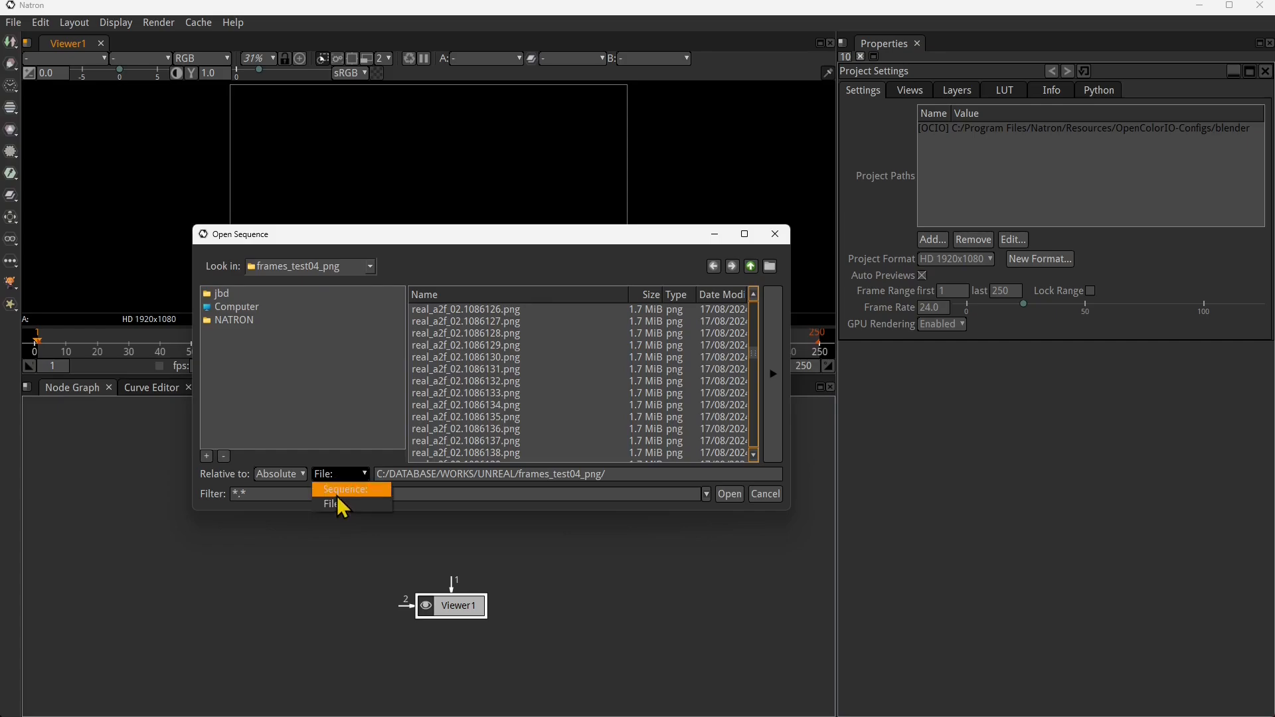
click(338, 505)
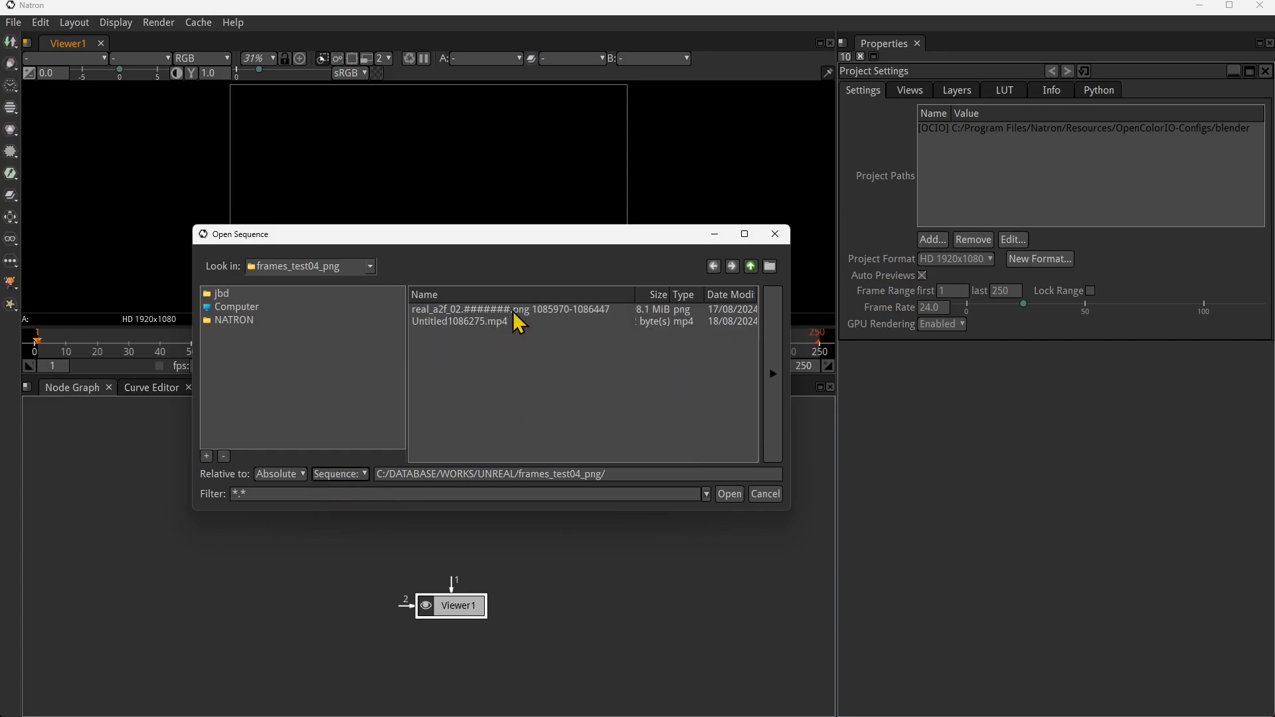
click(482, 310)
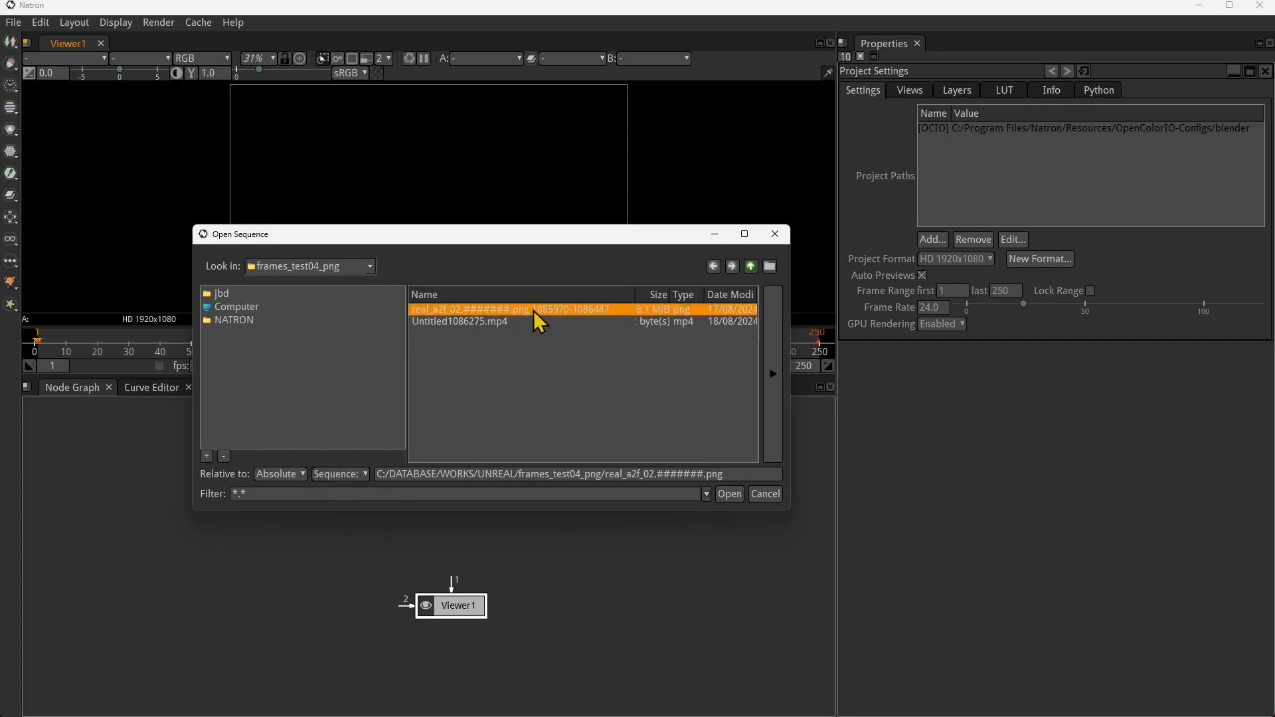
click(729, 494)
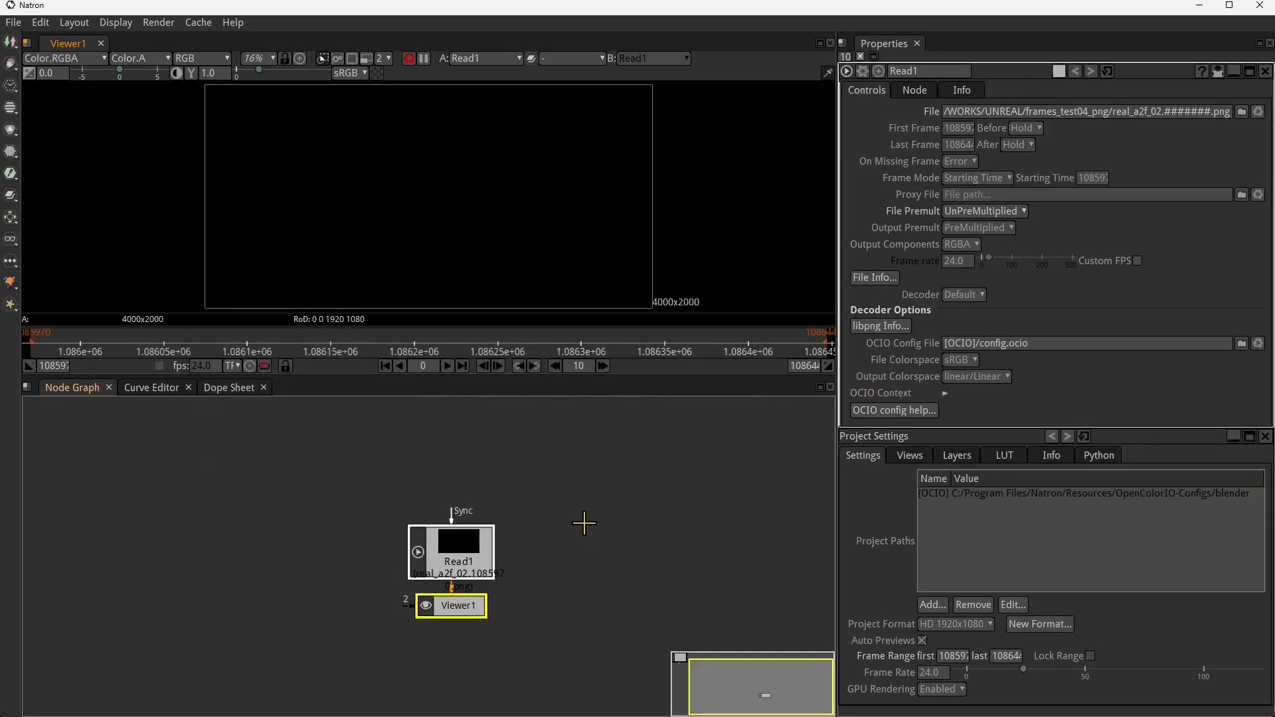
- Spread out the node graph, placing the Read1 node above and to the left of Viewer1
drag(459, 550, 305, 507)
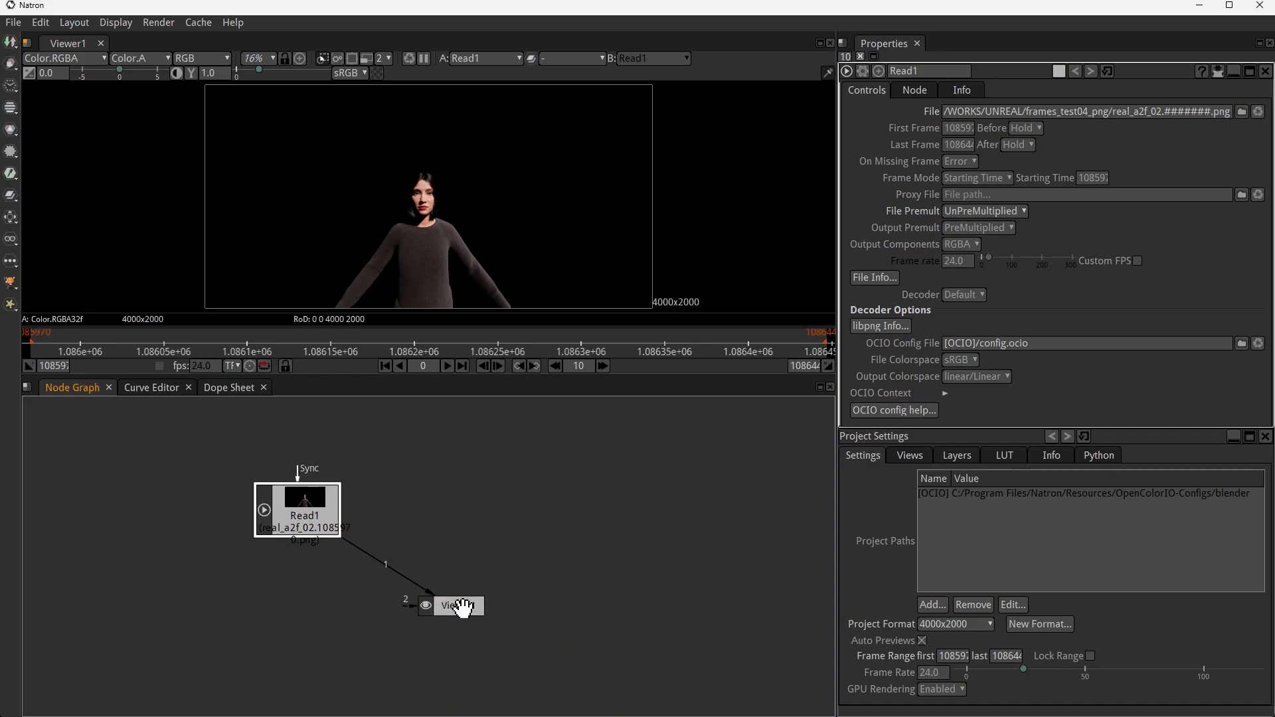
drag(474, 607, 530, 574)
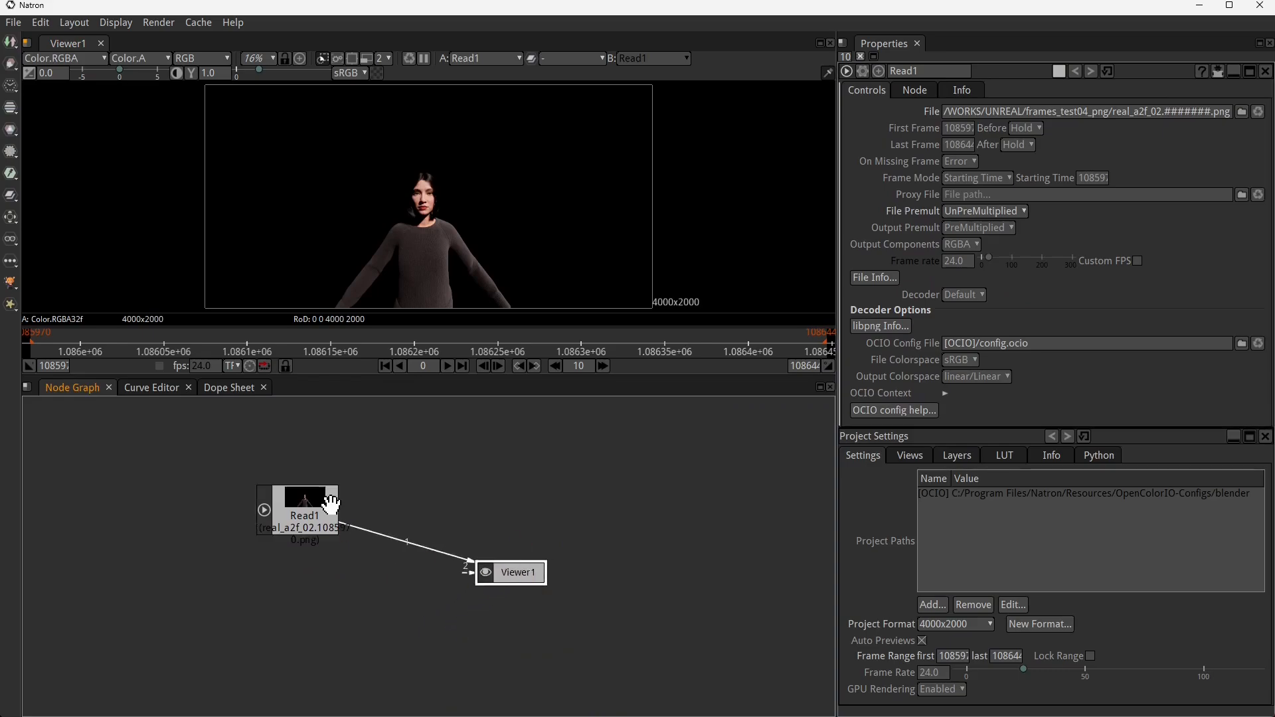
mouse_move(326, 504)
mouse_down()
mouse_move(338, 485)
mouse_move(334, 500)
mouse_up()
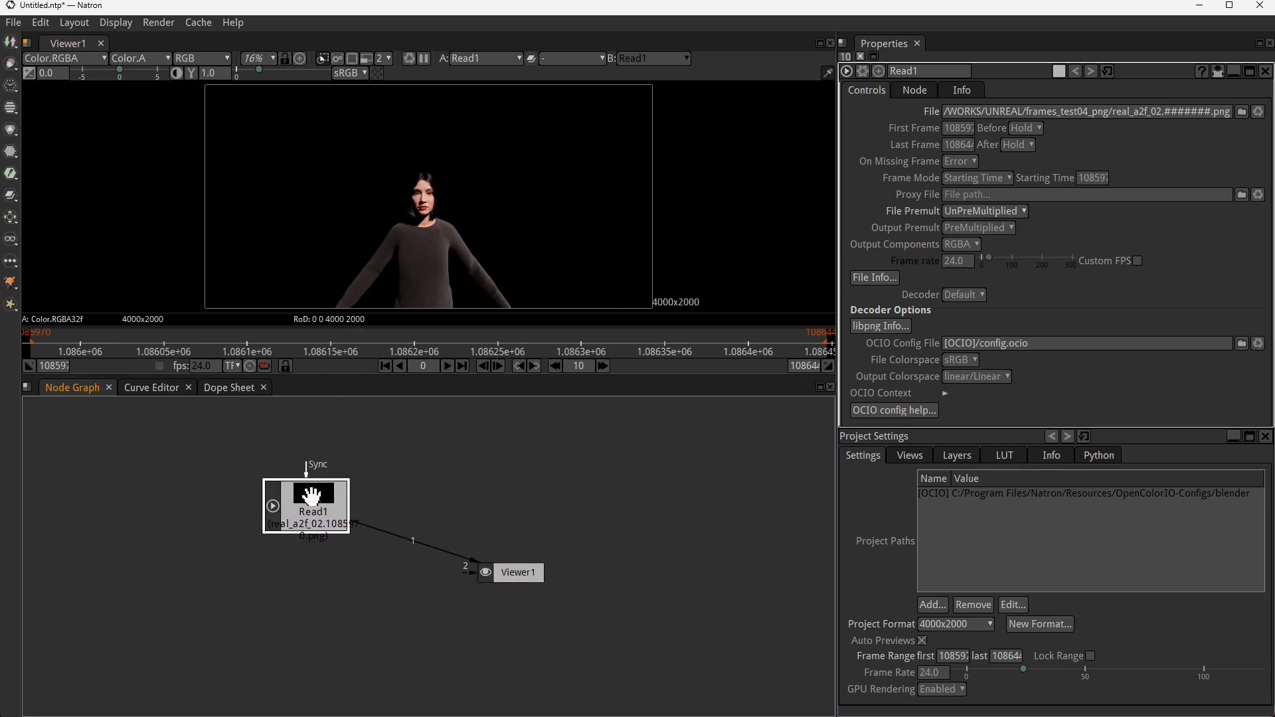
- Play the loaded sequence in the viewer, scrub back to replay earlier frames, and stop playback
click(454, 369)
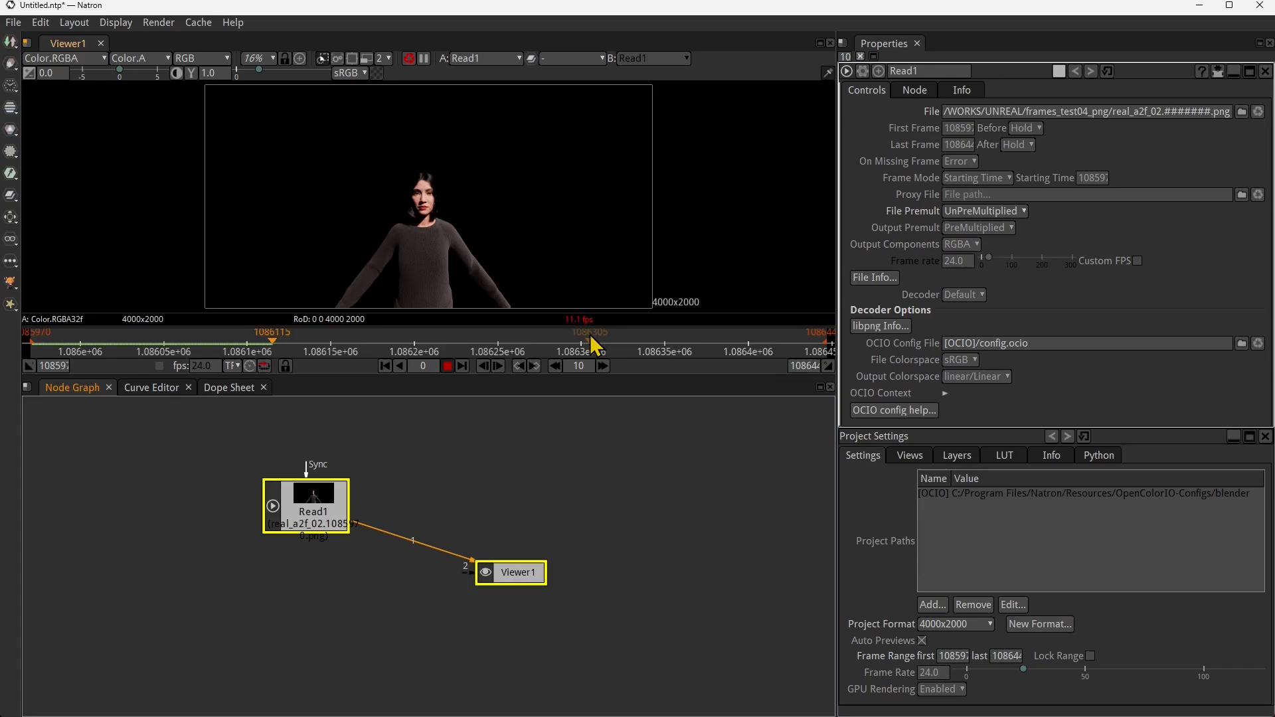
click(447, 366)
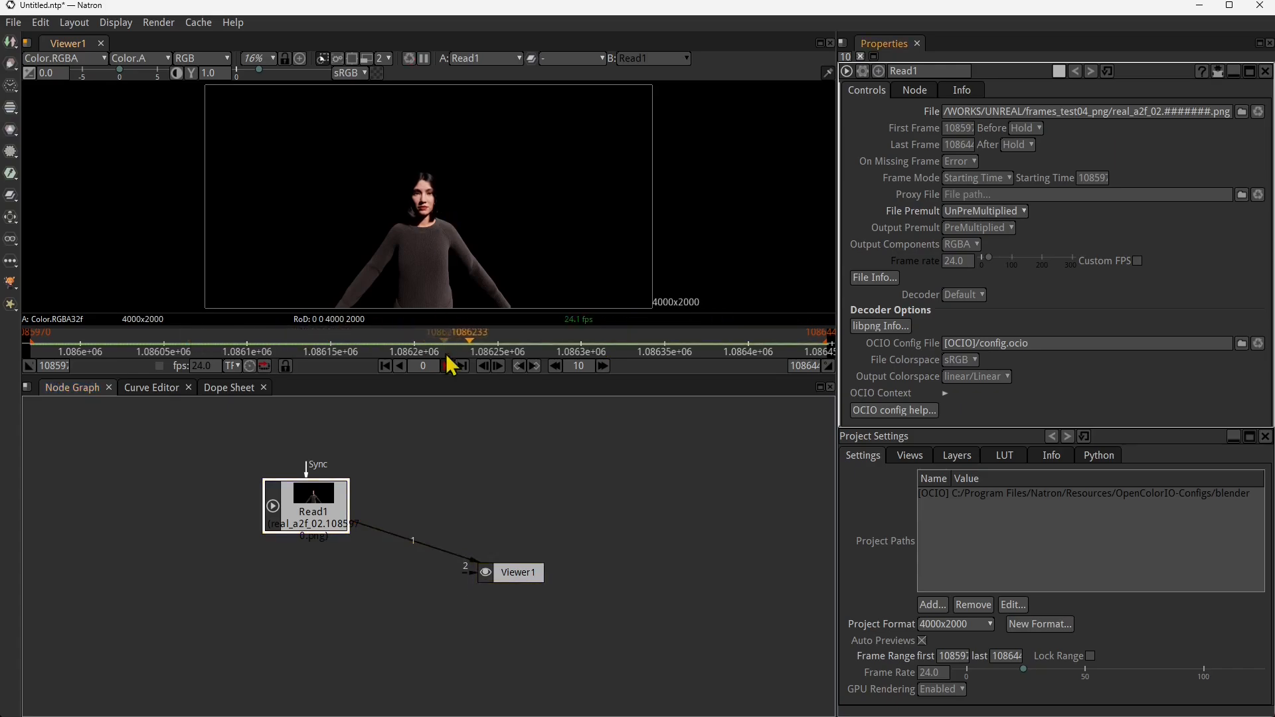
click(289, 343)
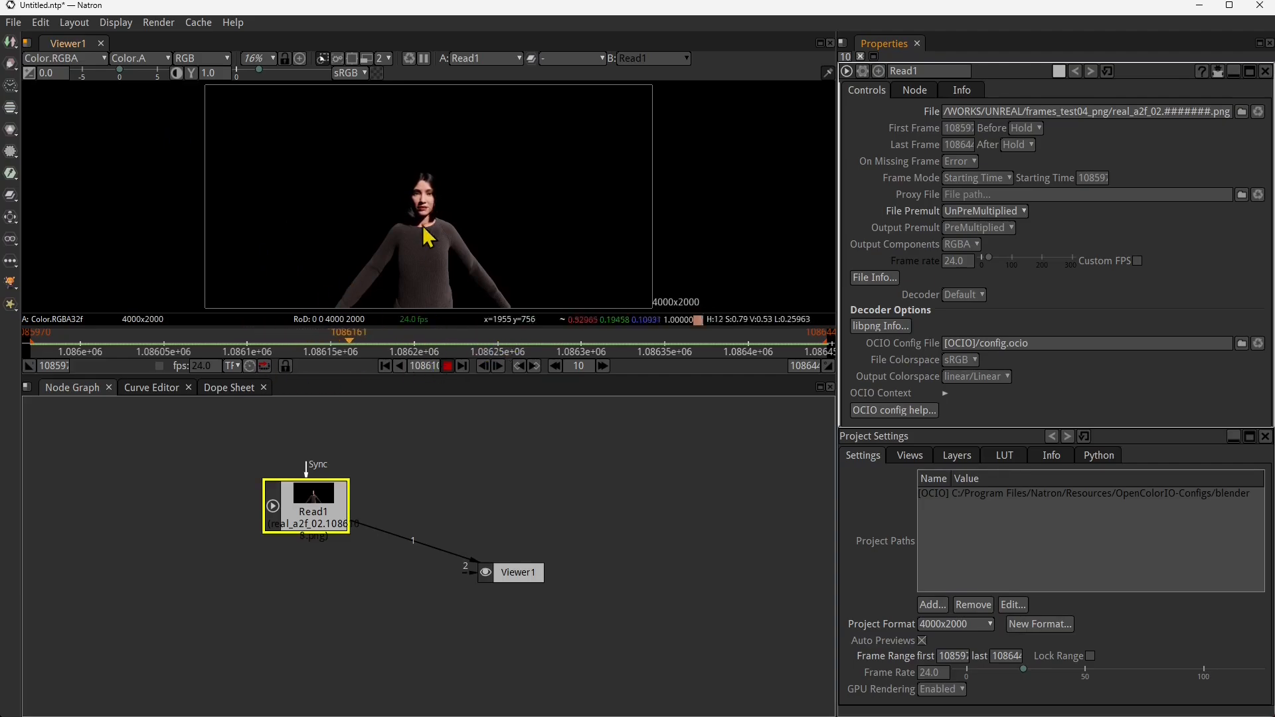
drag(375, 337, 148, 357)
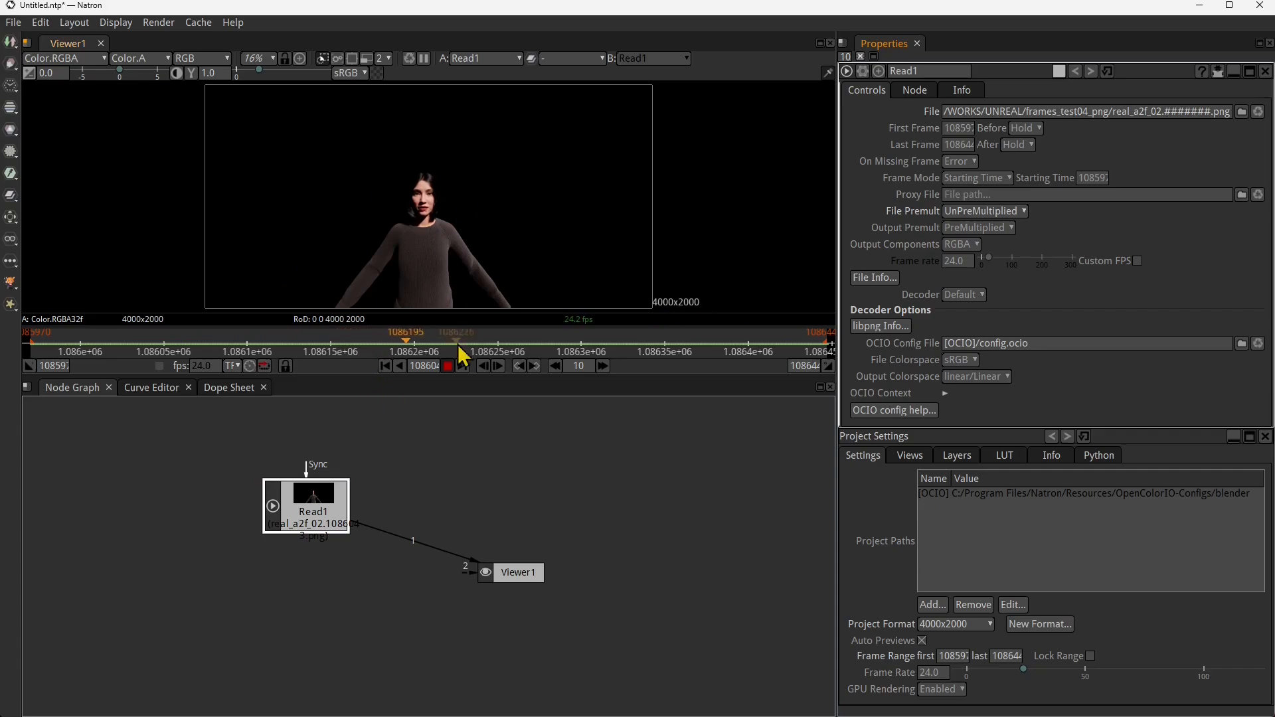
click(448, 366)
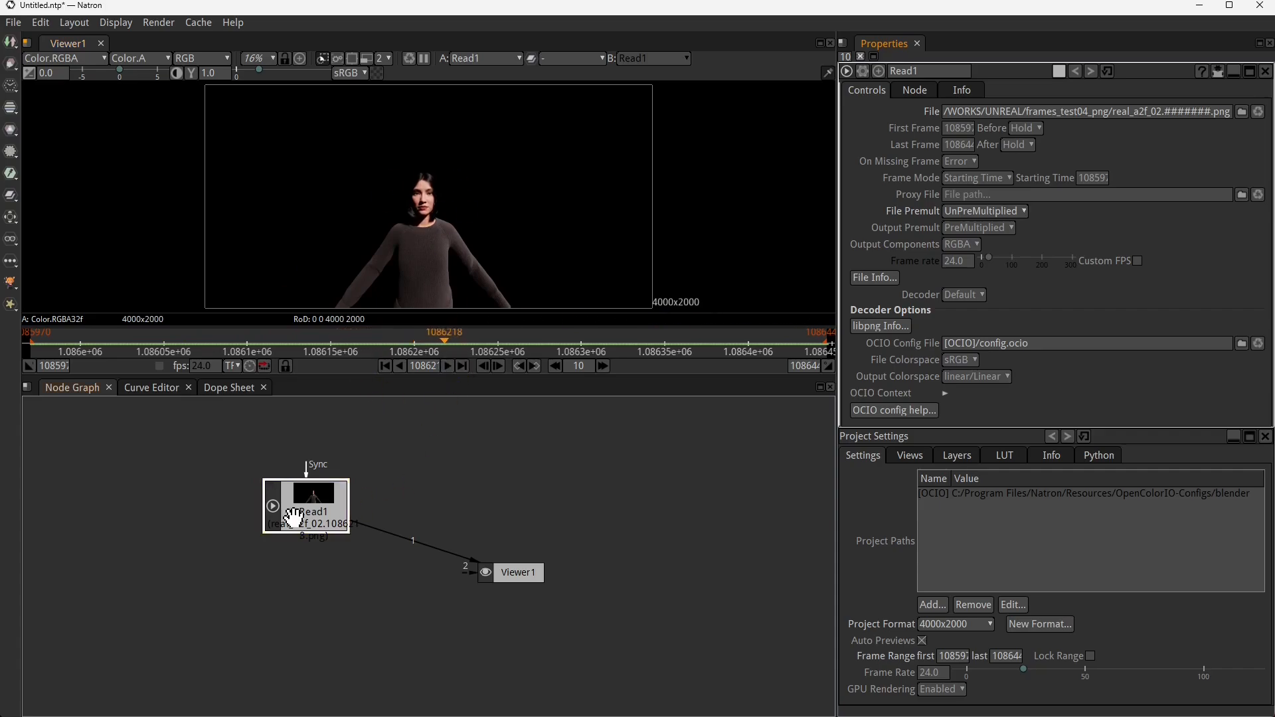
- Rename the Read node as PNGSequence and enable its Custom FPS with a frame rate of 30
double_click(915, 70)
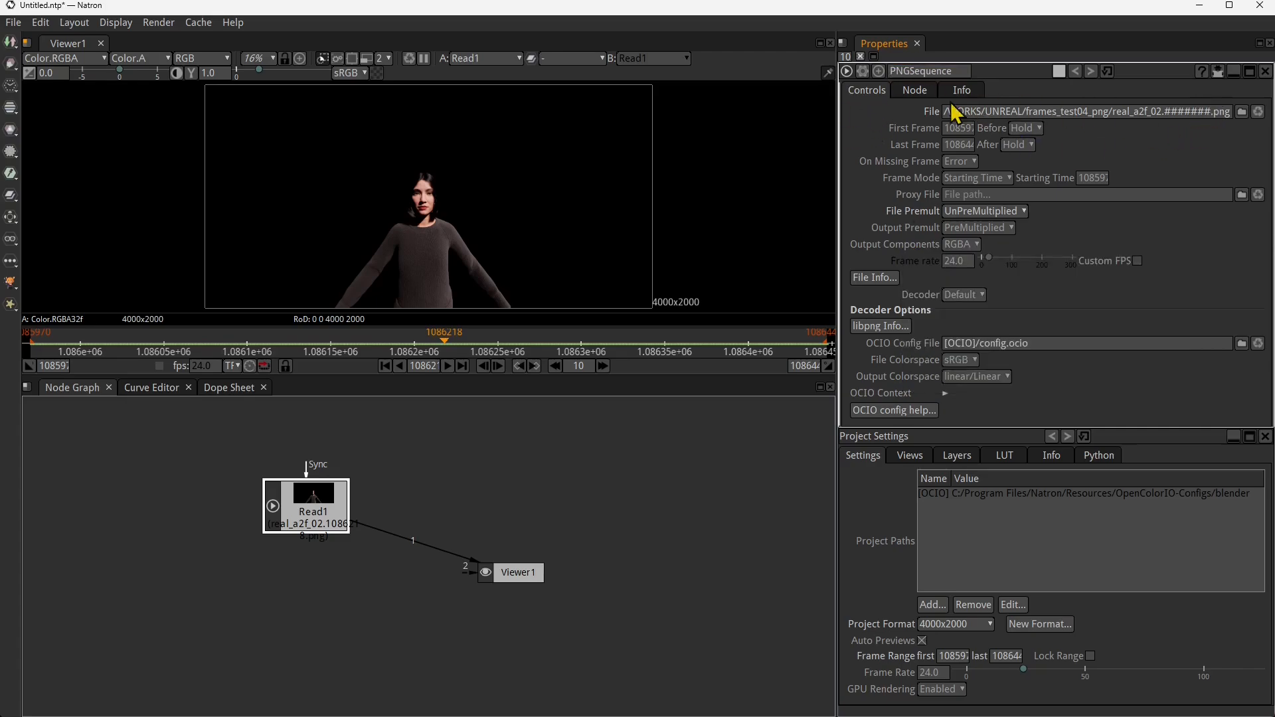
double_click(963, 129)
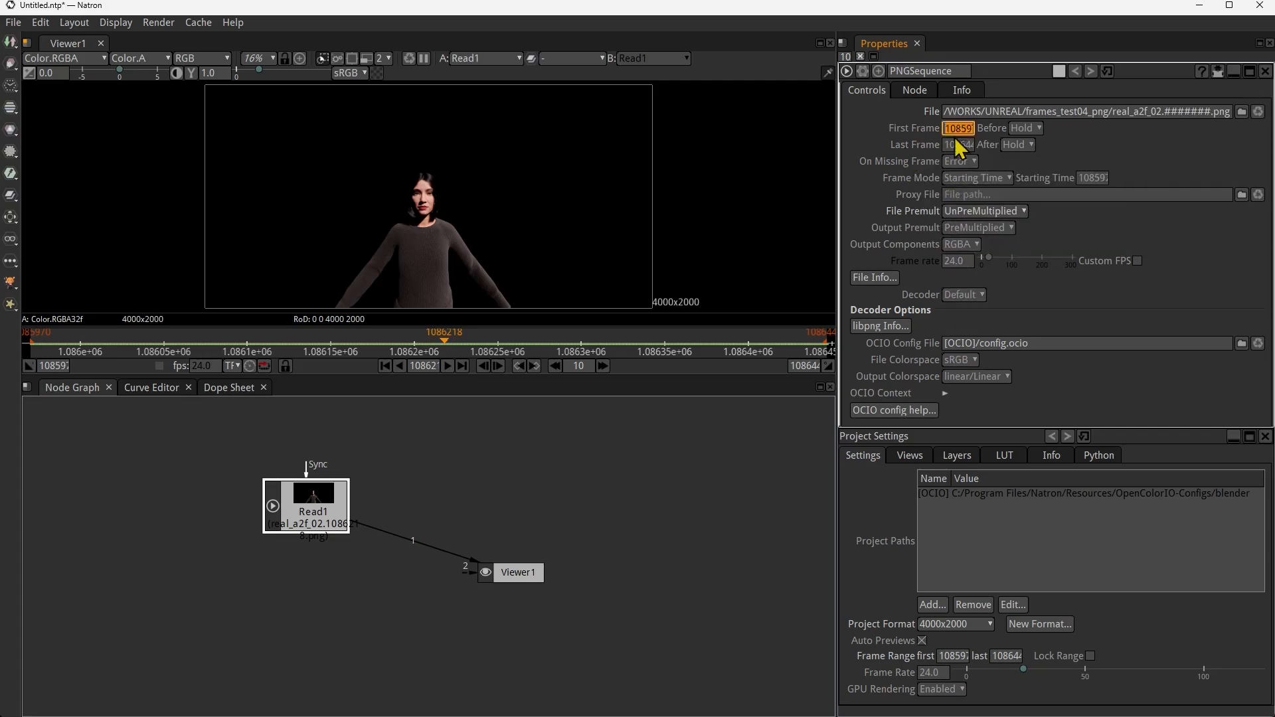
click(968, 262)
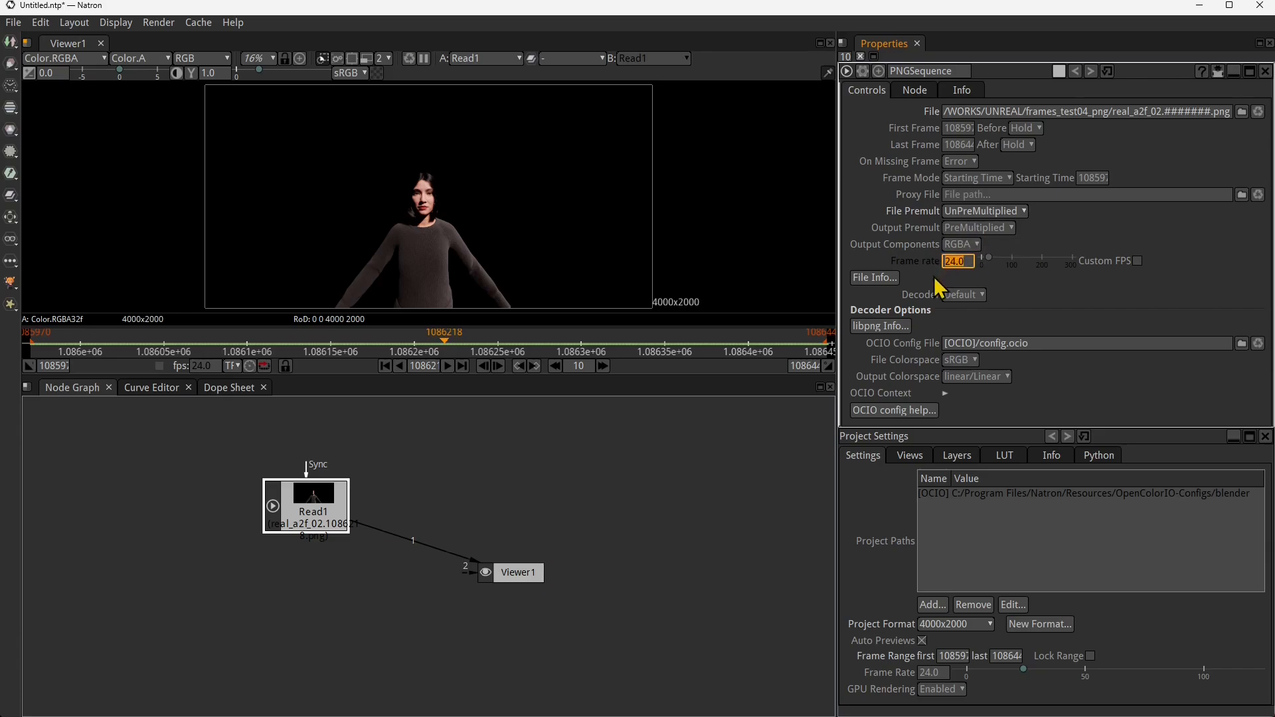
key(0)
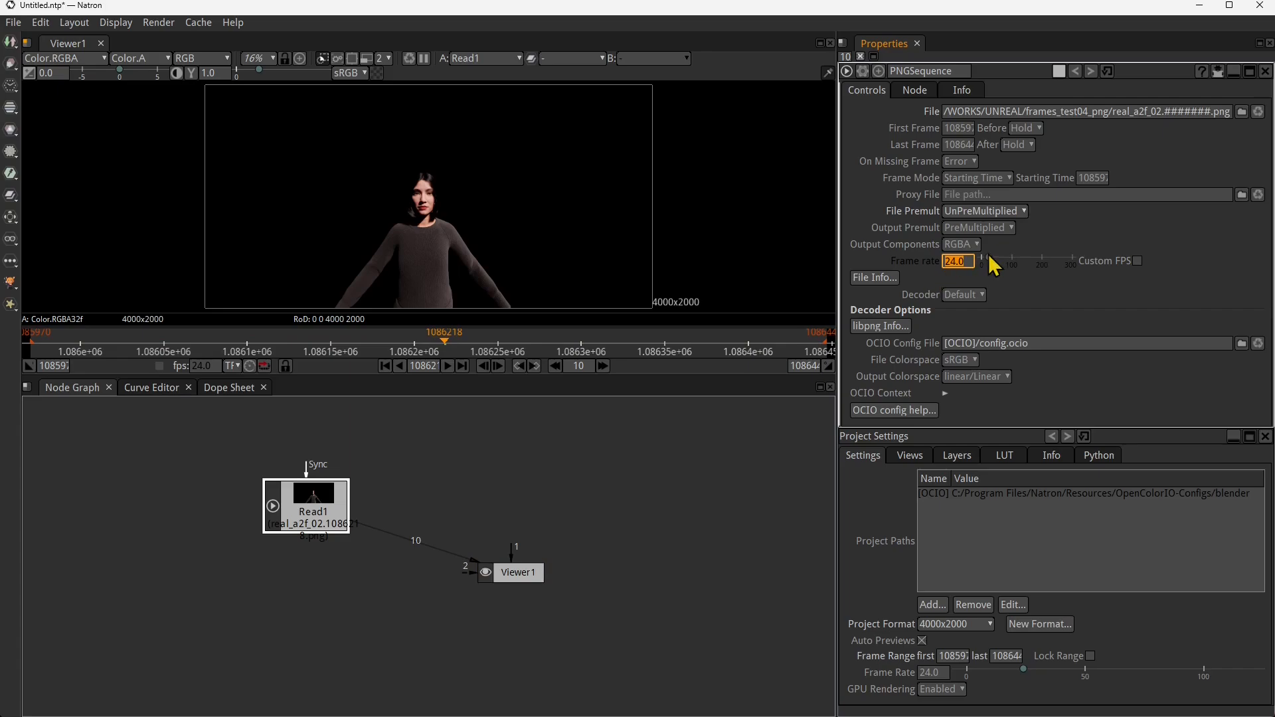
click(1137, 261)
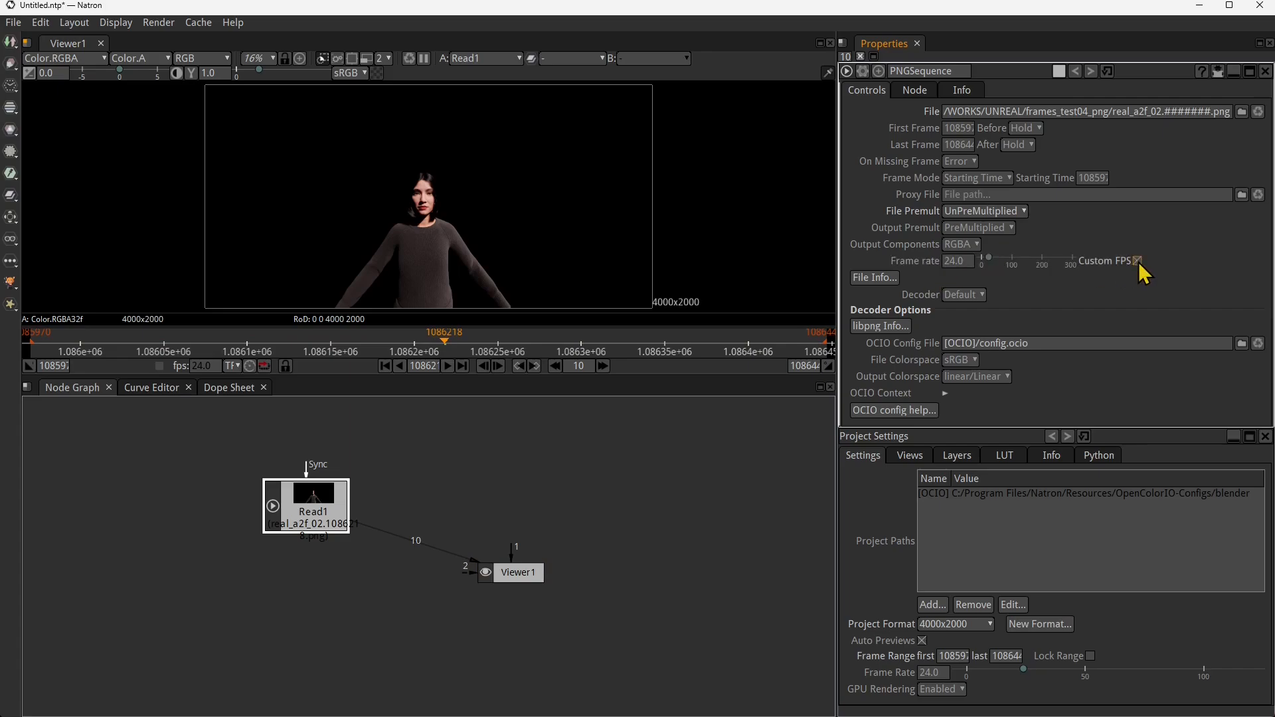
click(956, 261)
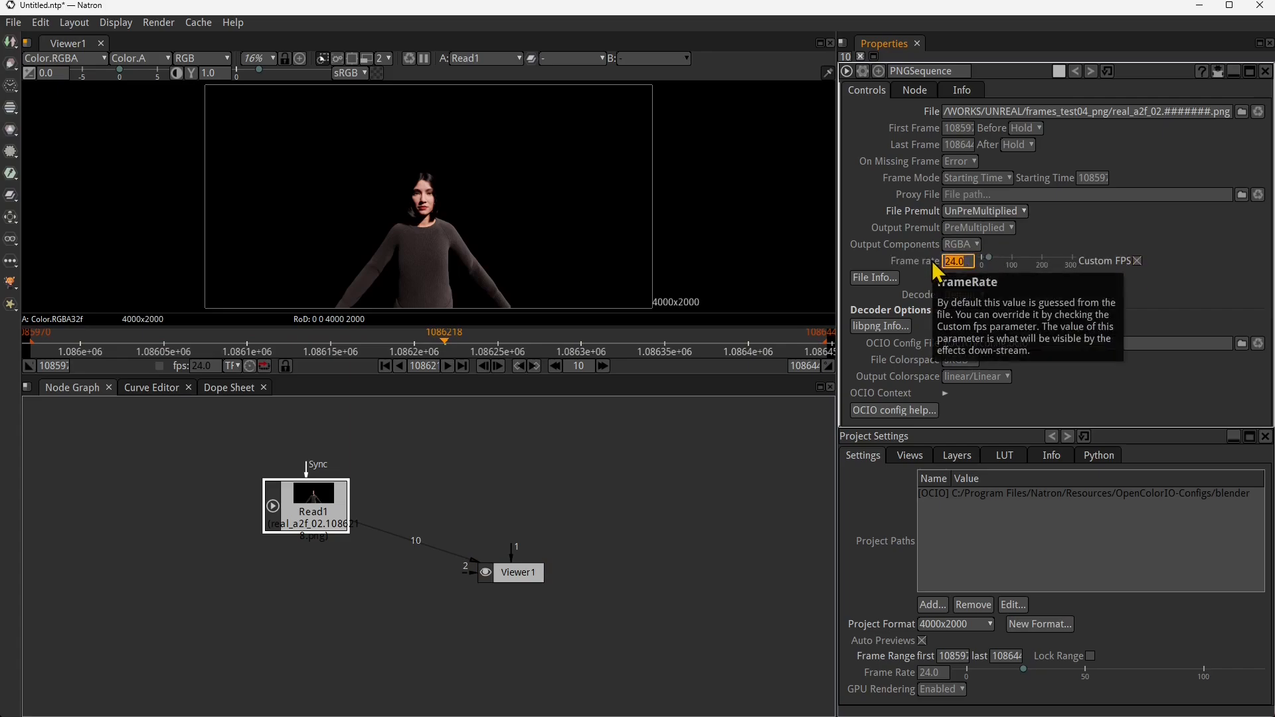
text(30)
key(Return)
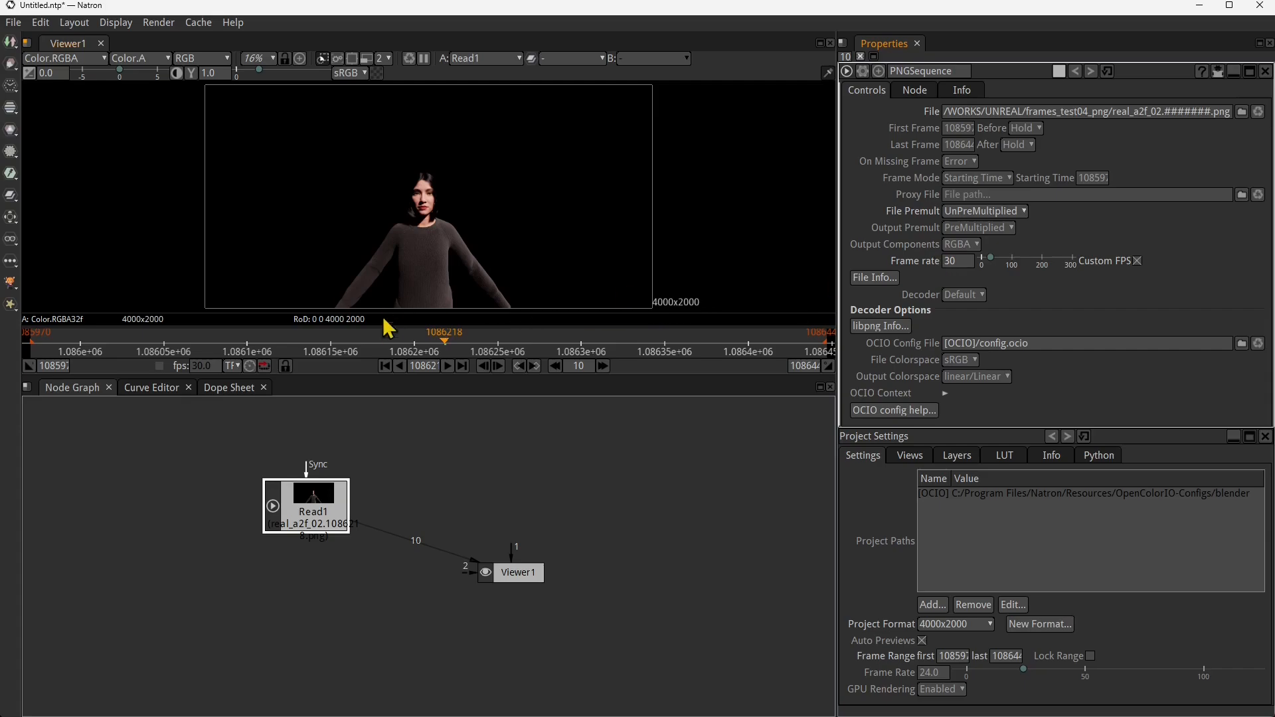
- Play the sequence again from near its start to check it at the new frame rate
drag(446, 344, 45, 346)
click(453, 369)
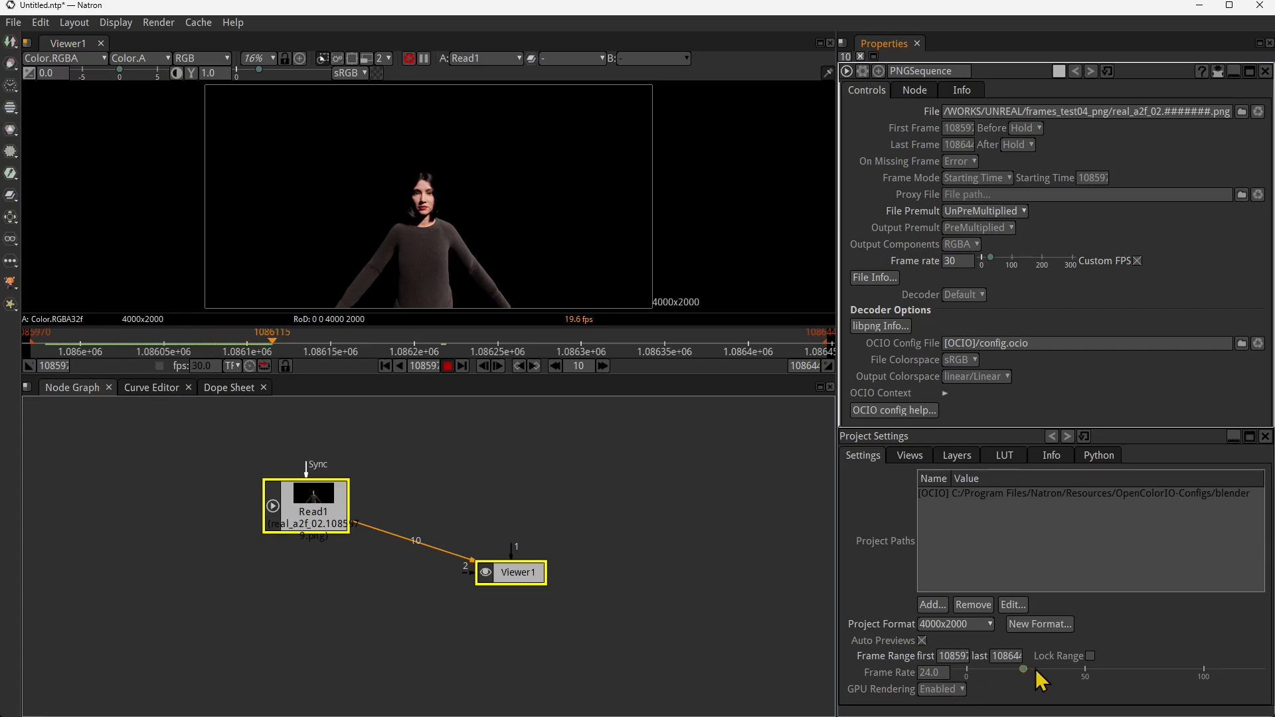
- Set the project's frame rate to 30 in the Project Settings
click(930, 674)
scroll(932, 674, up, 14)
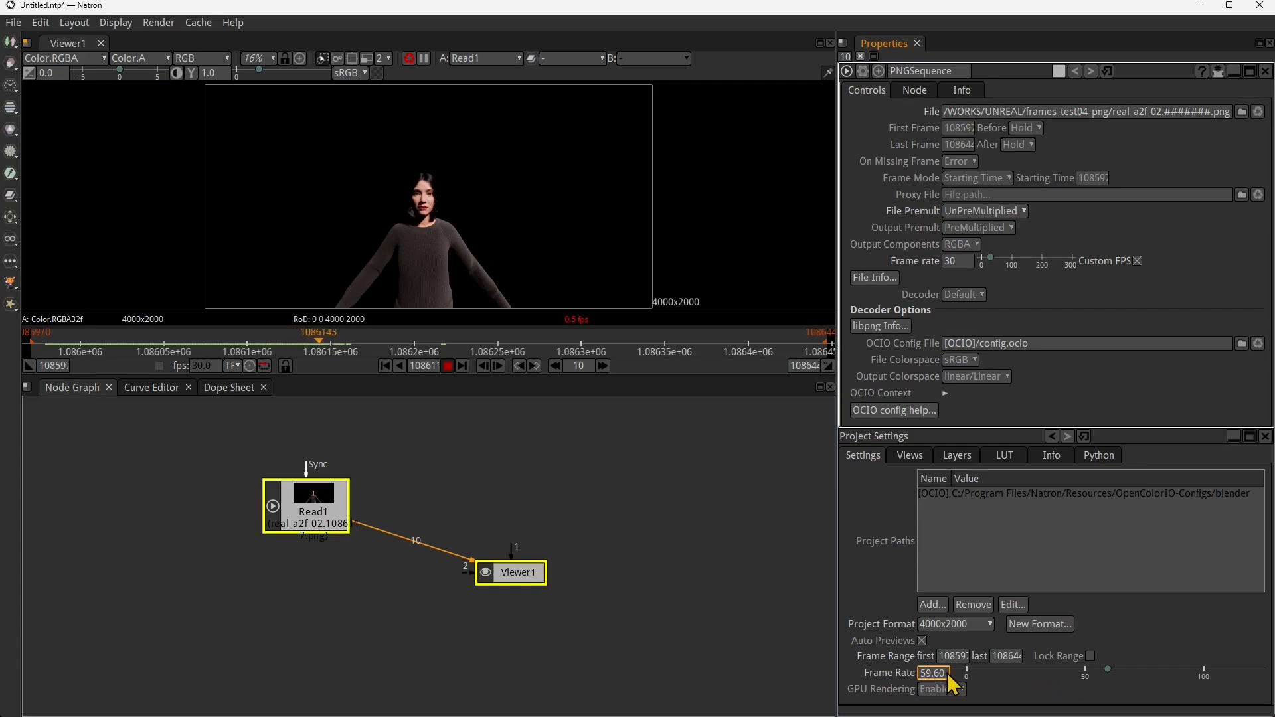
drag(949, 674, 873, 675)
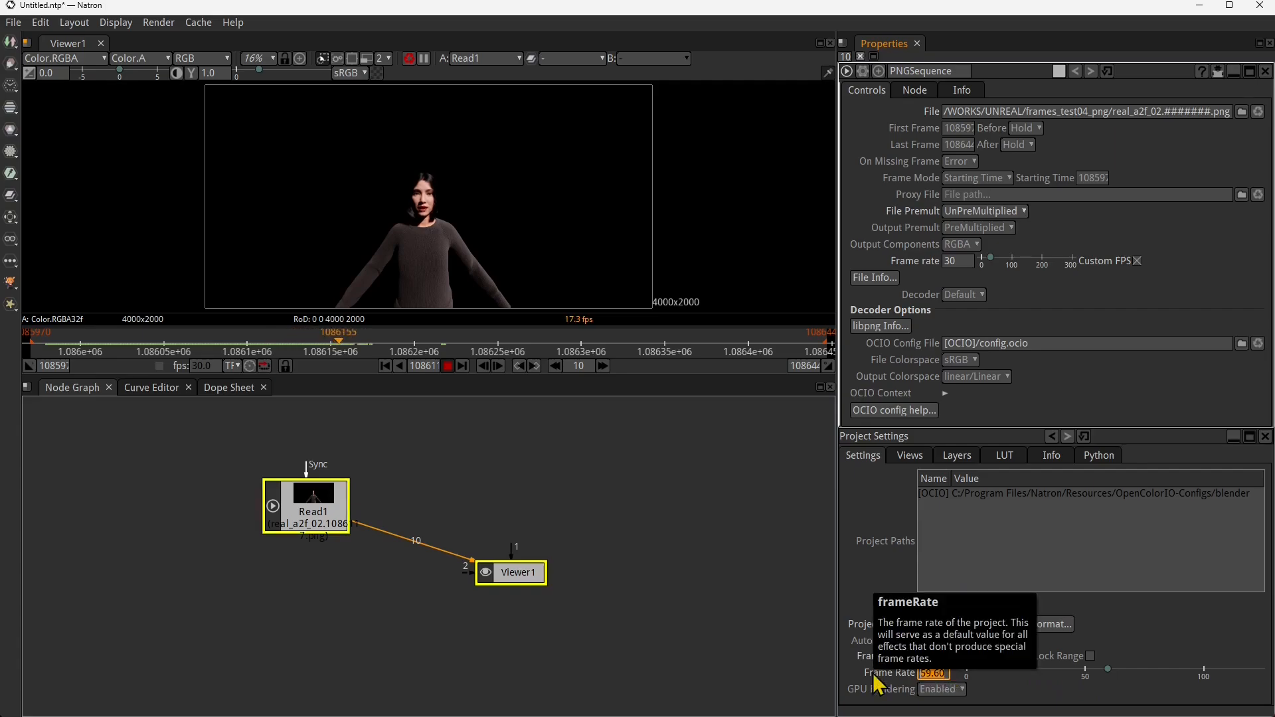
text(30)
key(Return)
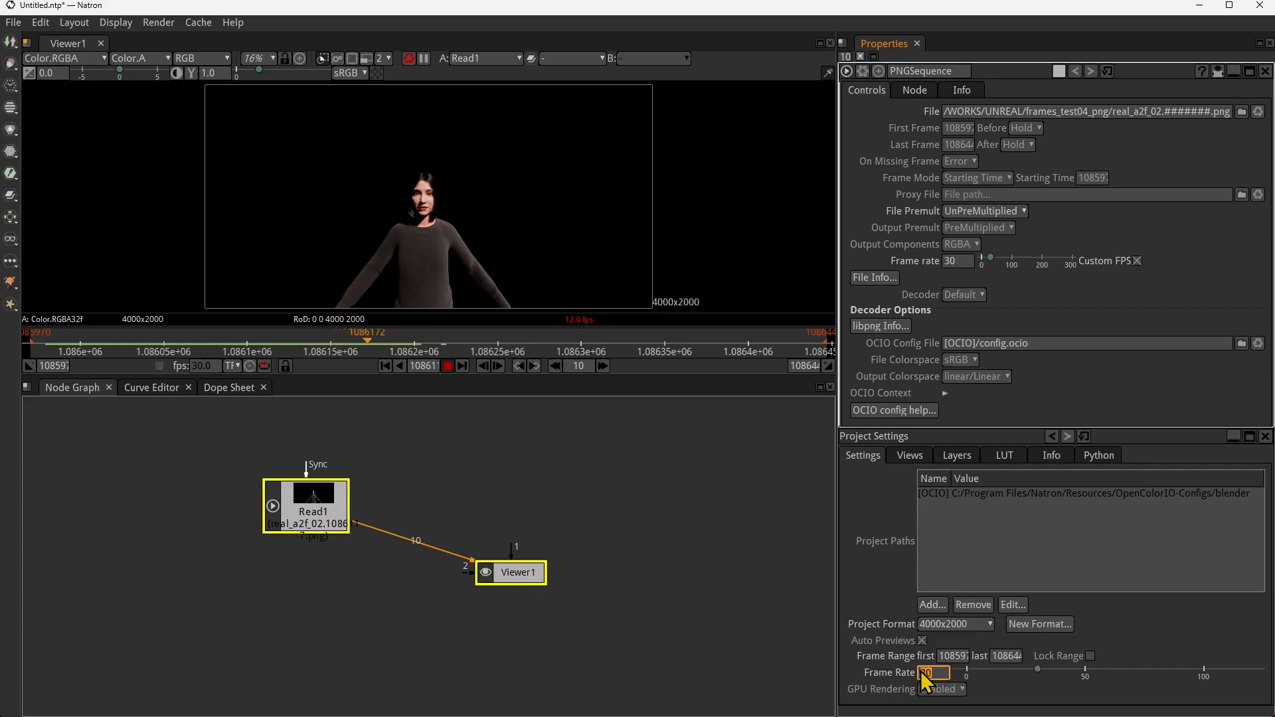
click(887, 599)
double_click(922, 676)
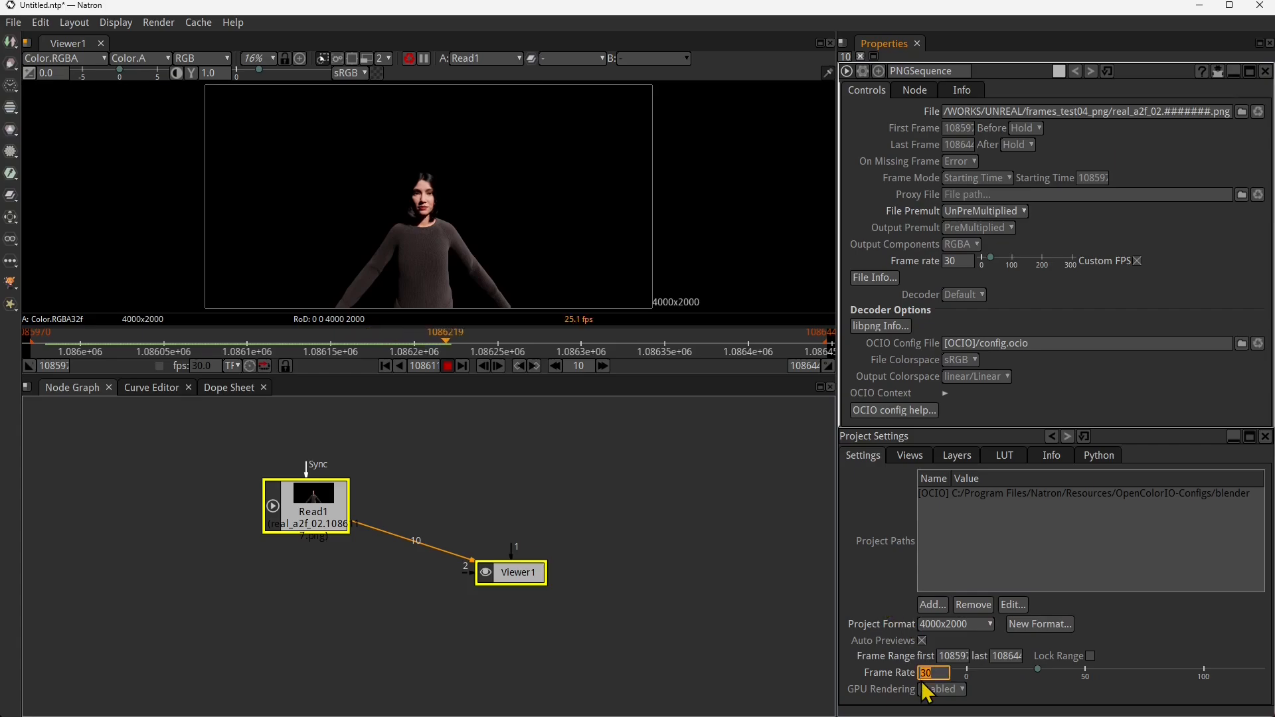
click(1100, 695)
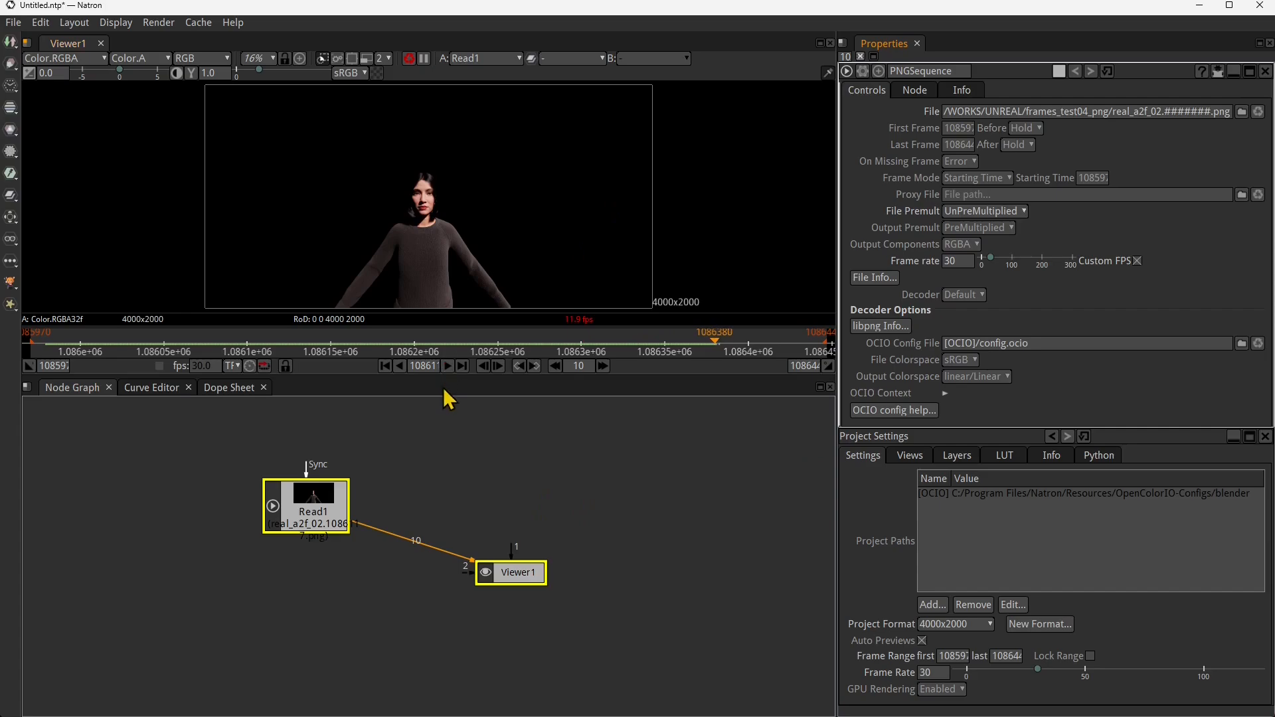
- Stop playback and scrub the timeline back to frame 1086046
click(447, 366)
click(393, 347)
drag(396, 352, 160, 363)
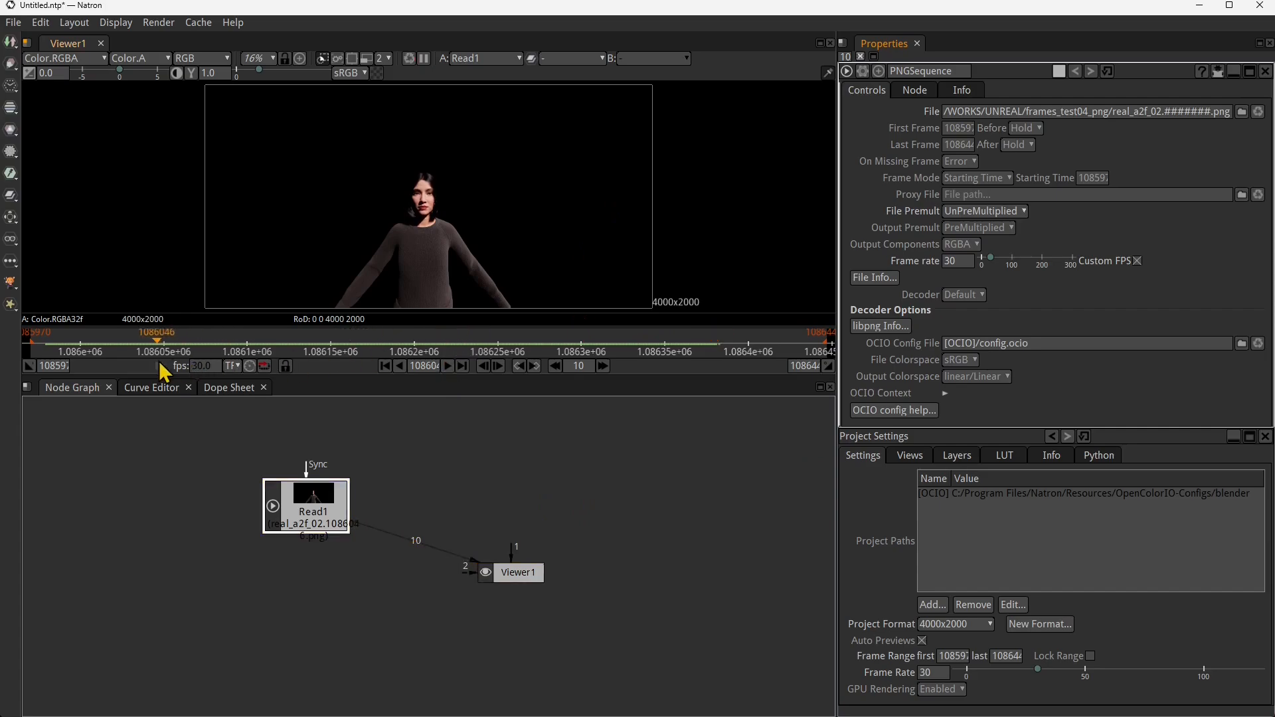
- Play the sequence from the current frame and stop it around frame 1086239
click(447, 366)
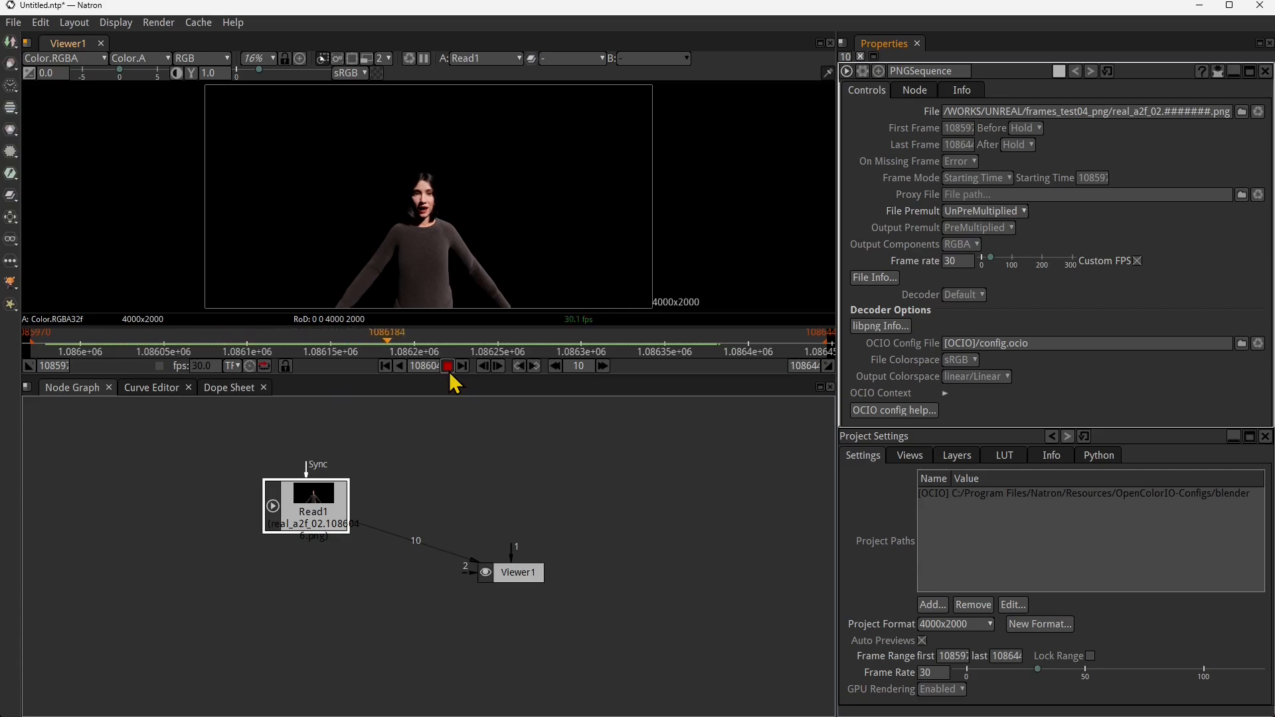
click(450, 369)
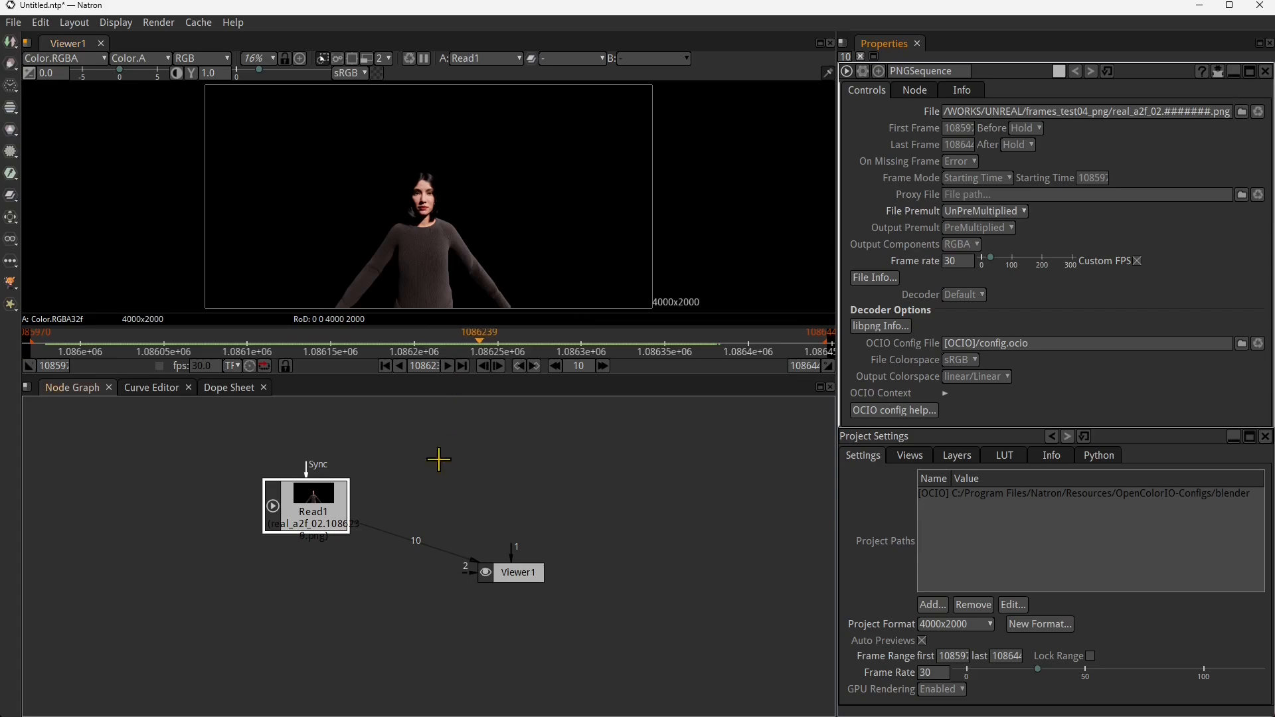
- Disconnect the Viewer from the Read node and space the two nodes apart in the node graph
drag(341, 498, 305, 468)
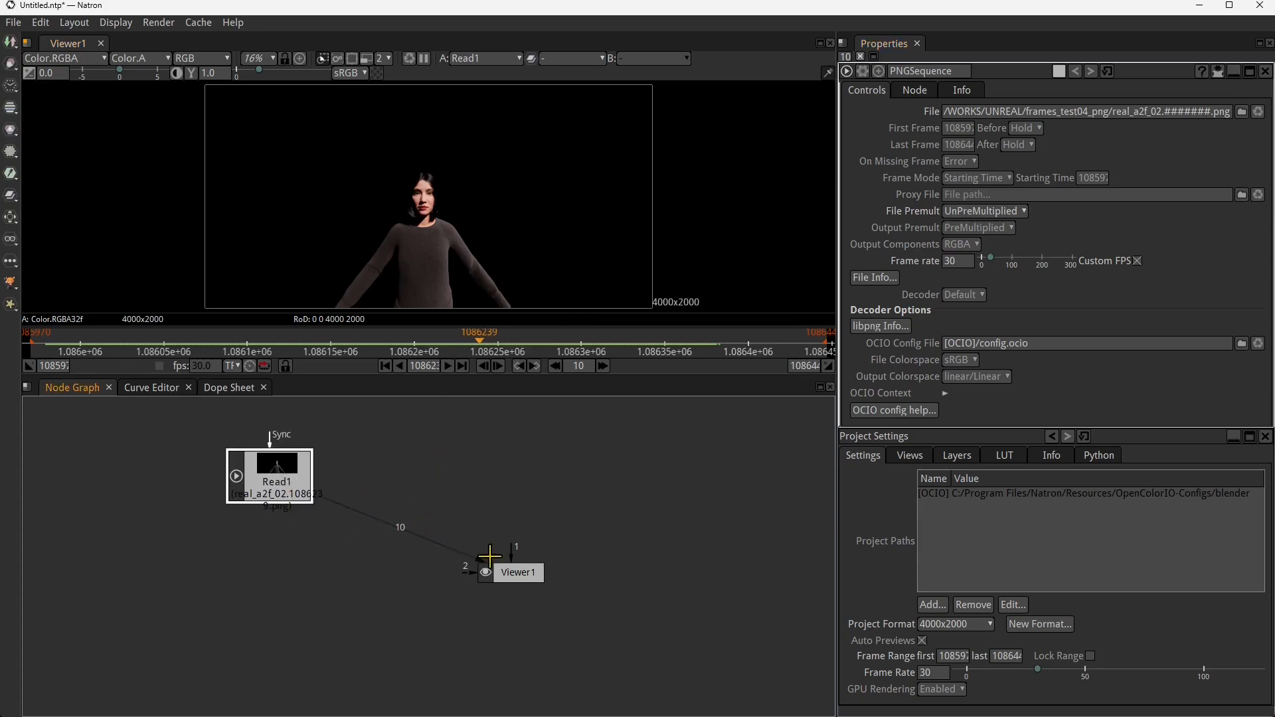
drag(490, 566, 620, 500)
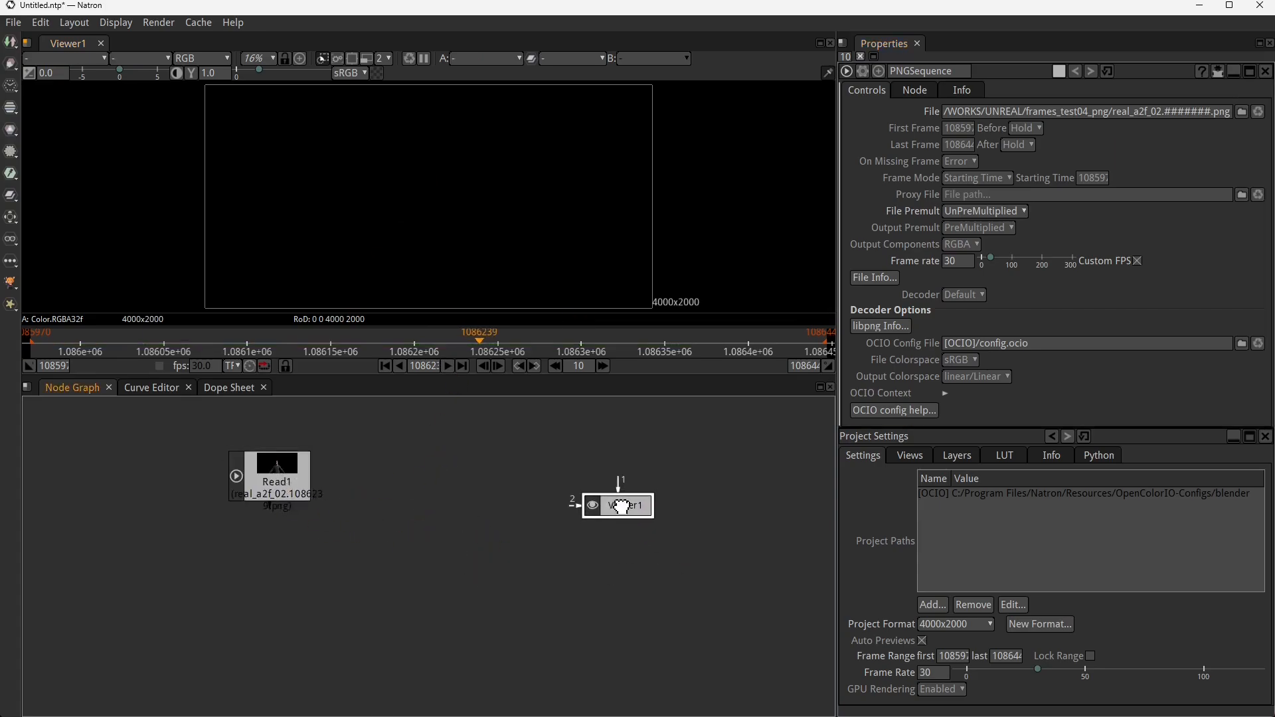
drag(294, 460, 319, 468)
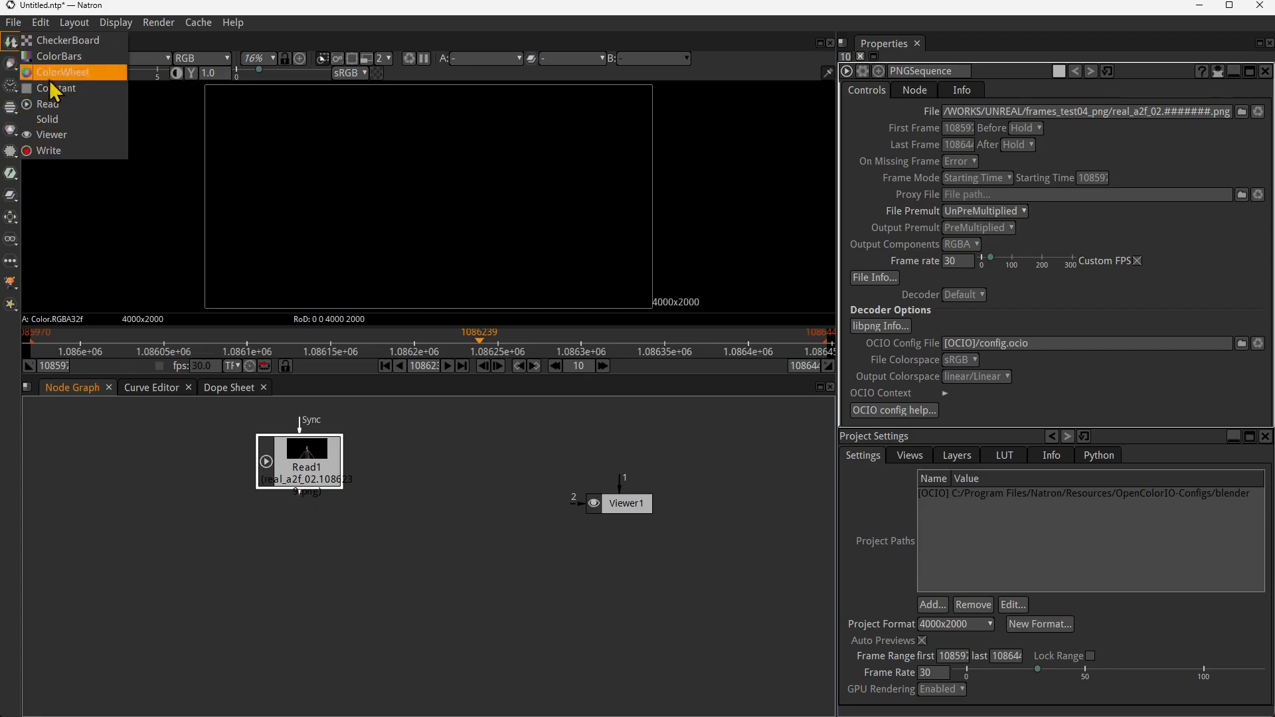
- Add a Solid node below the Read node and set its colour to purple with r 0.3049, g 0.0, b 0.2939
click(63, 121)
drag(295, 505, 338, 564)
click(335, 574)
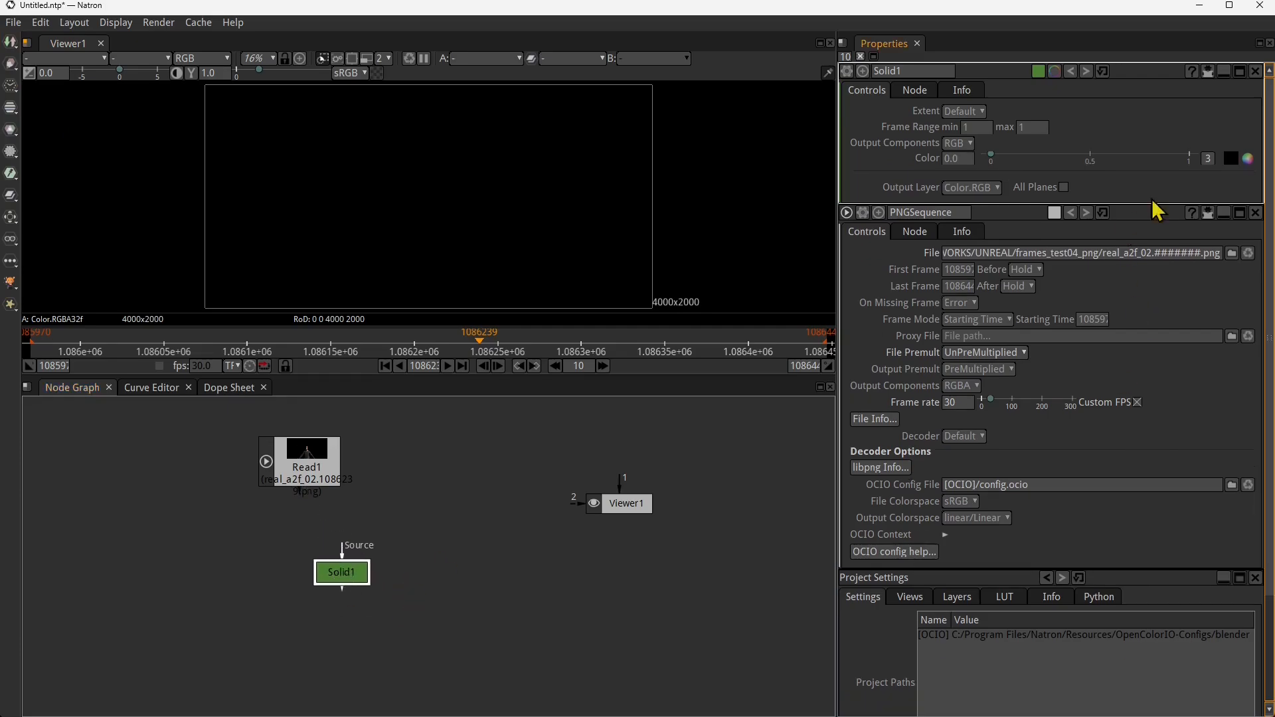
click(1247, 160)
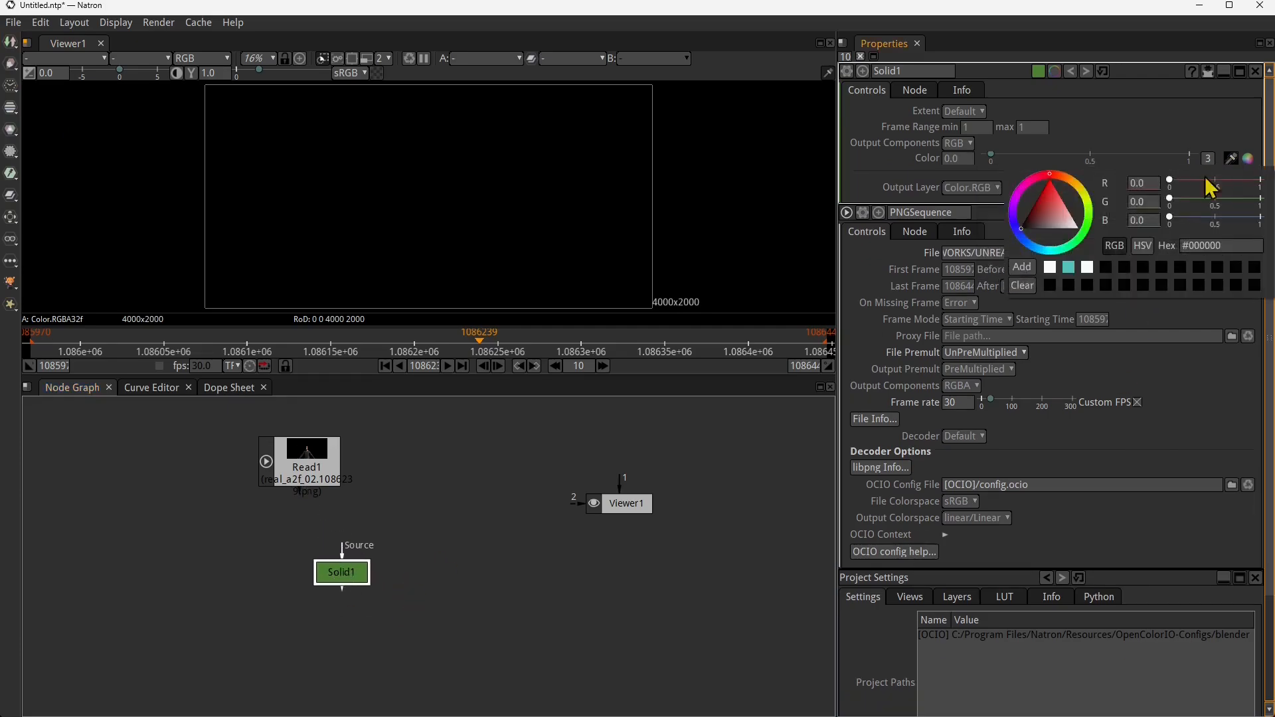
click(1014, 193)
drag(1038, 211, 1028, 222)
drag(325, 452, 366, 462)
drag(353, 578, 356, 568)
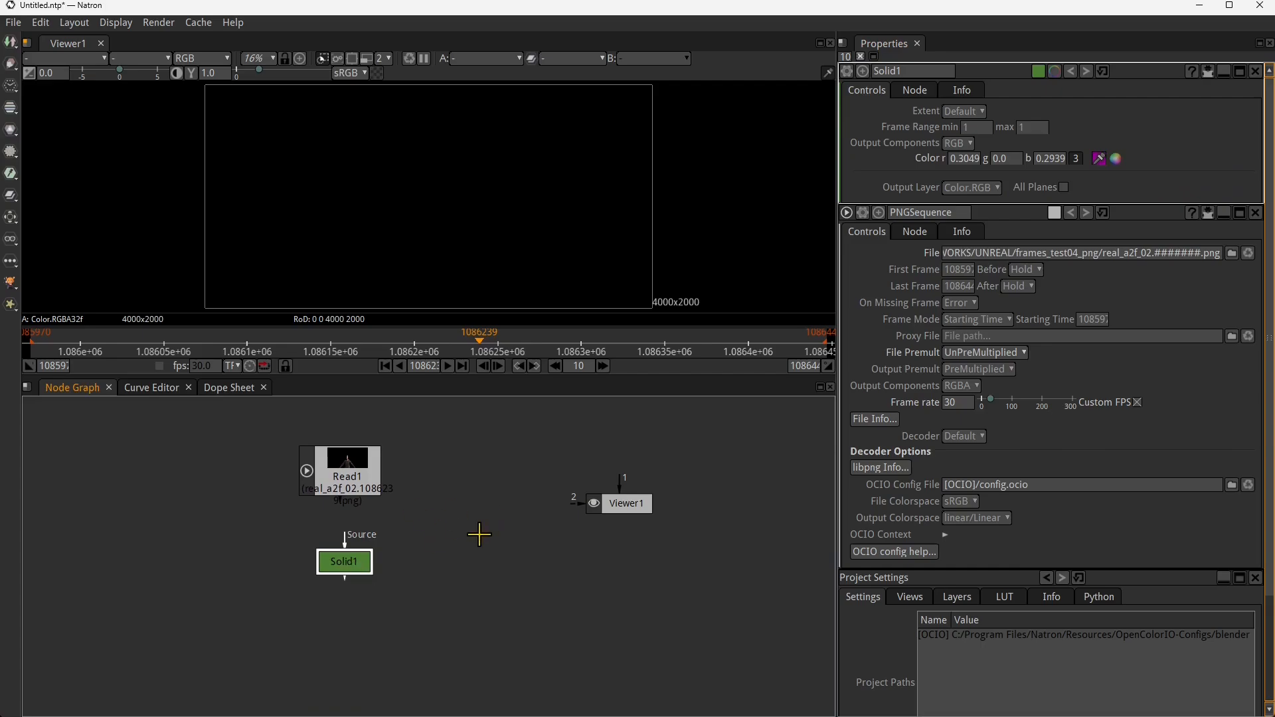
- Add a Merge node and place it beside the Solid node
right_click(435, 512)
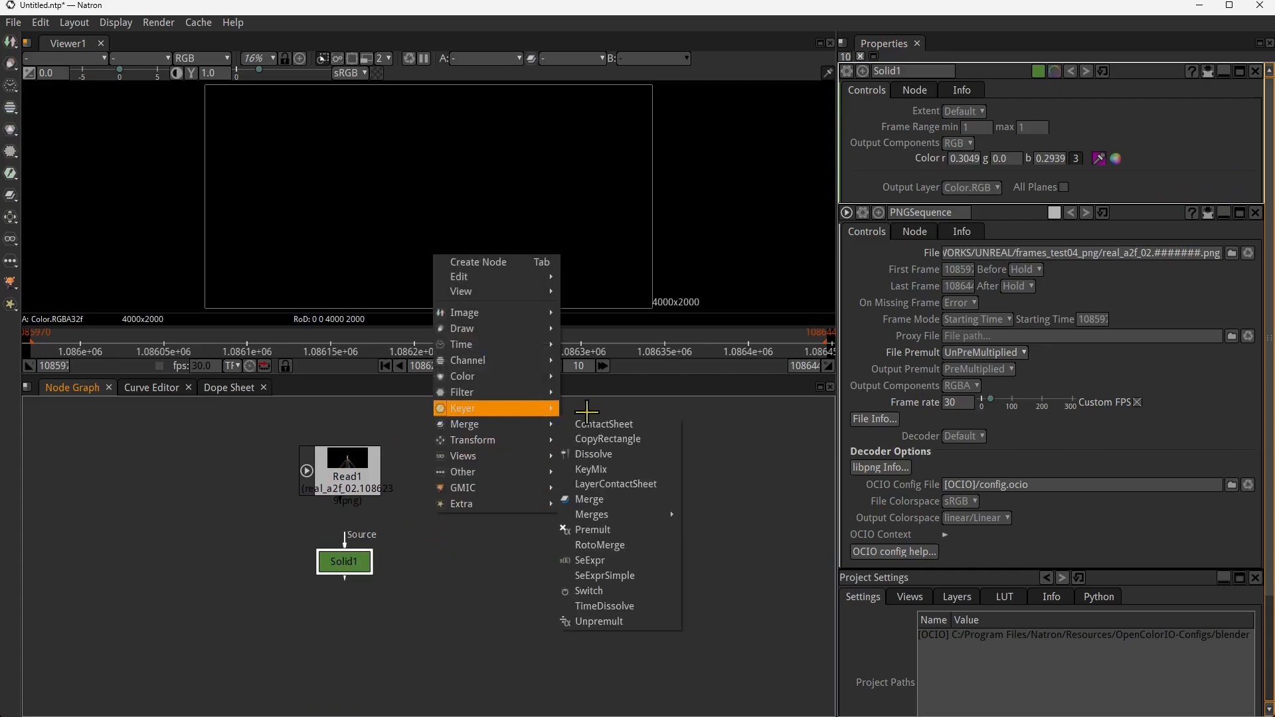
mouse_move(501, 409)
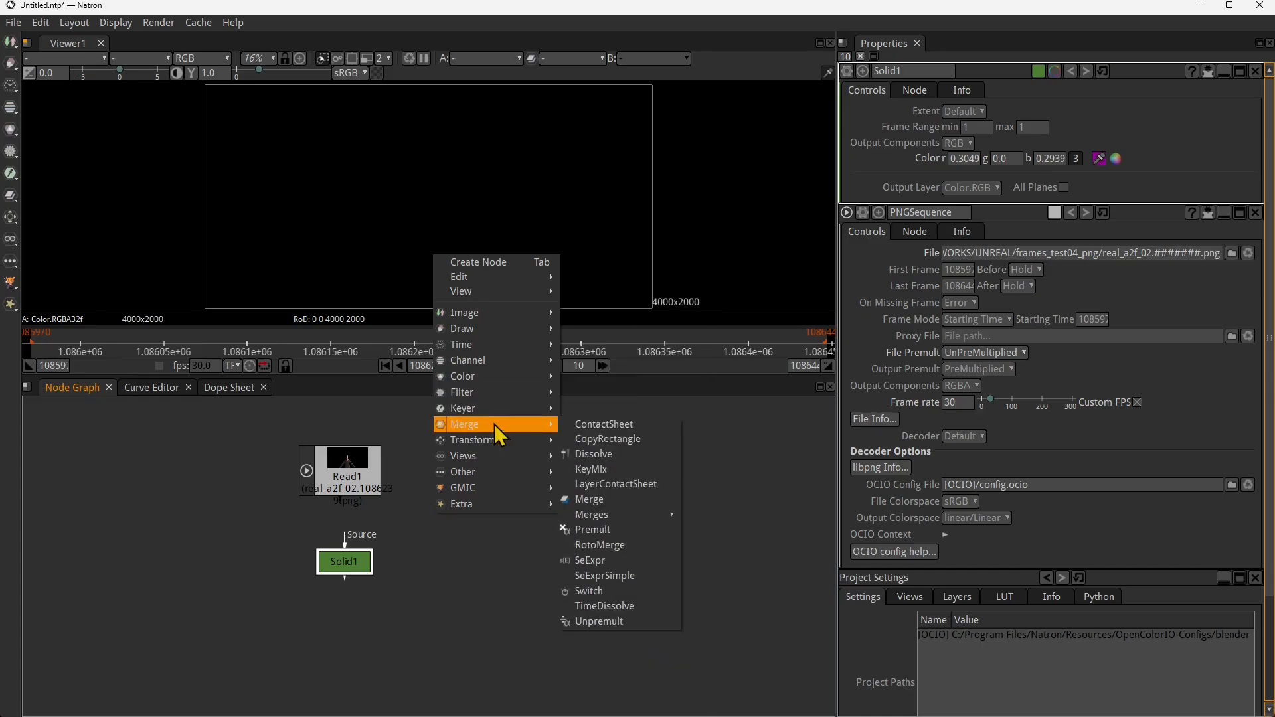
click(607, 498)
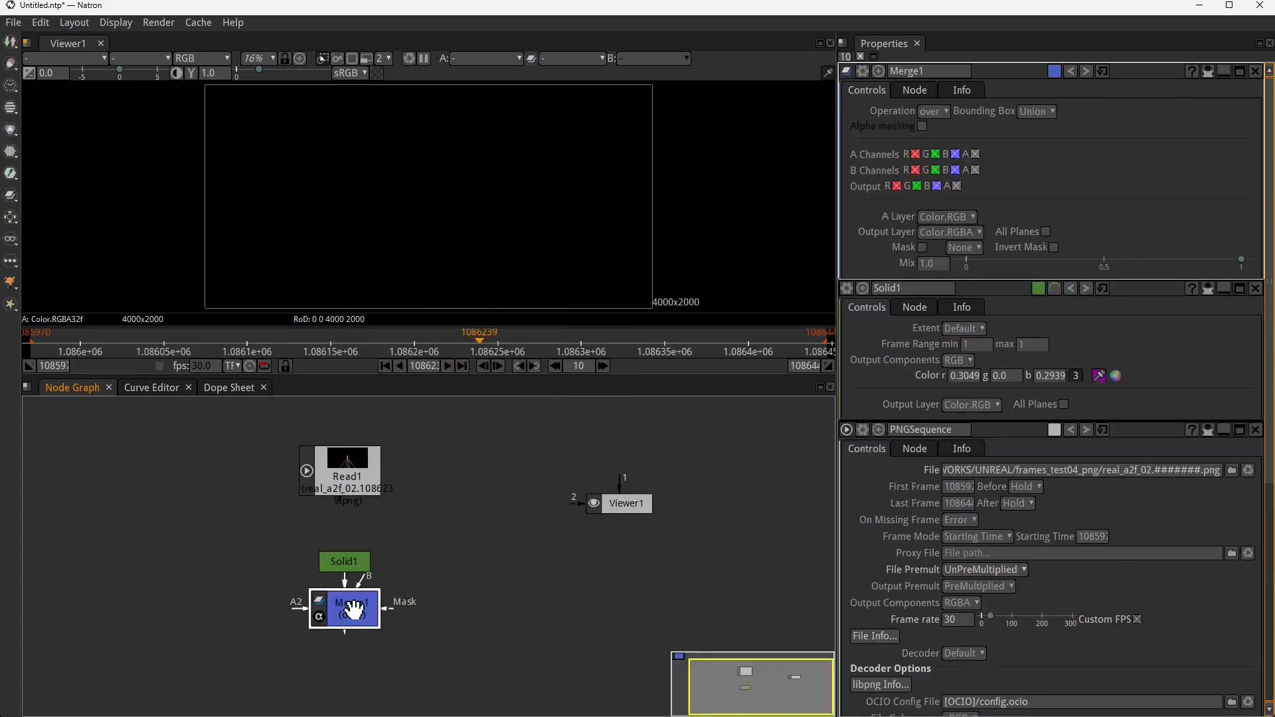
drag(352, 607, 457, 561)
drag(345, 561, 322, 561)
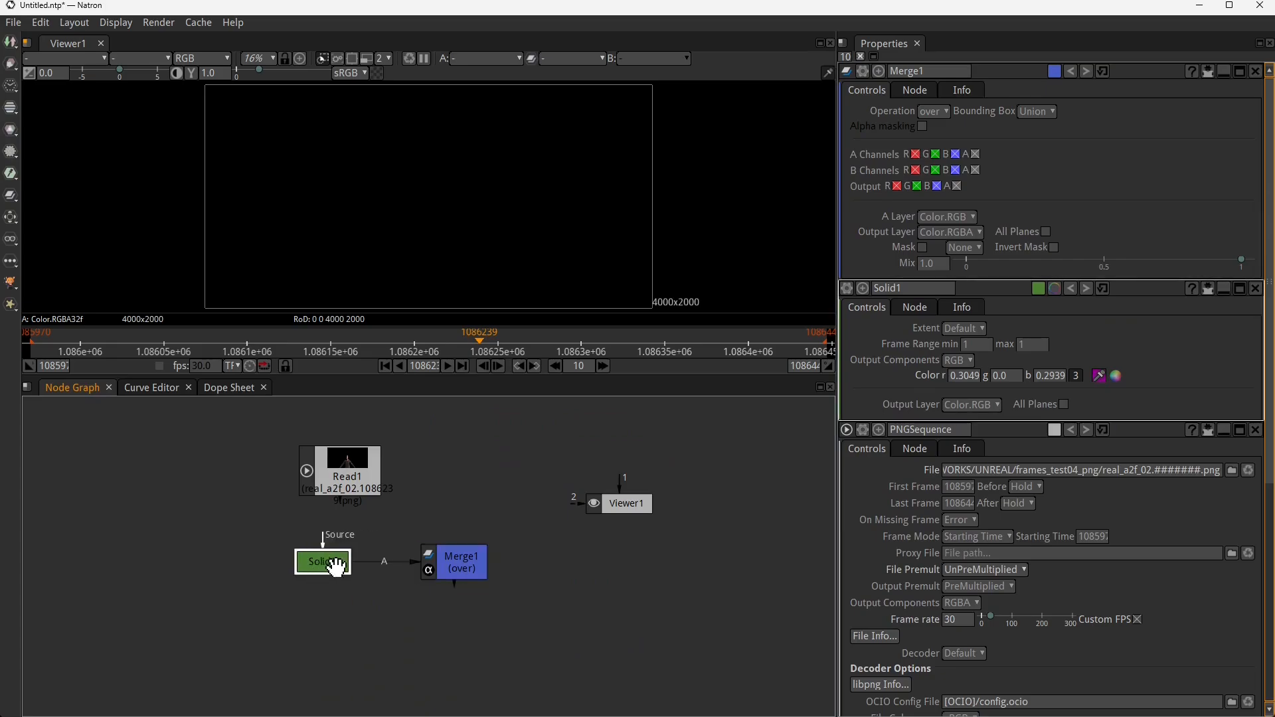
- Connect the Solid node to the Merge's B input and the Read node to its A input
click(417, 559)
drag(413, 566, 496, 446)
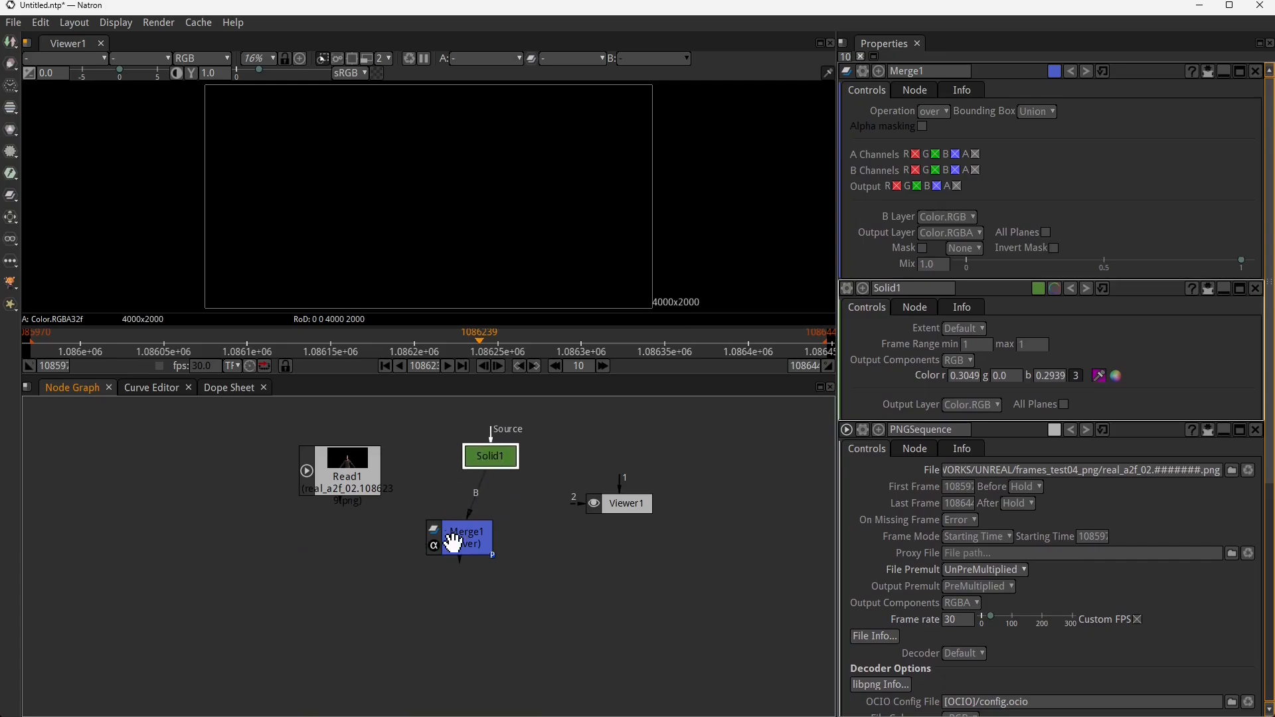
click(356, 484)
click(448, 530)
drag(438, 507, 341, 474)
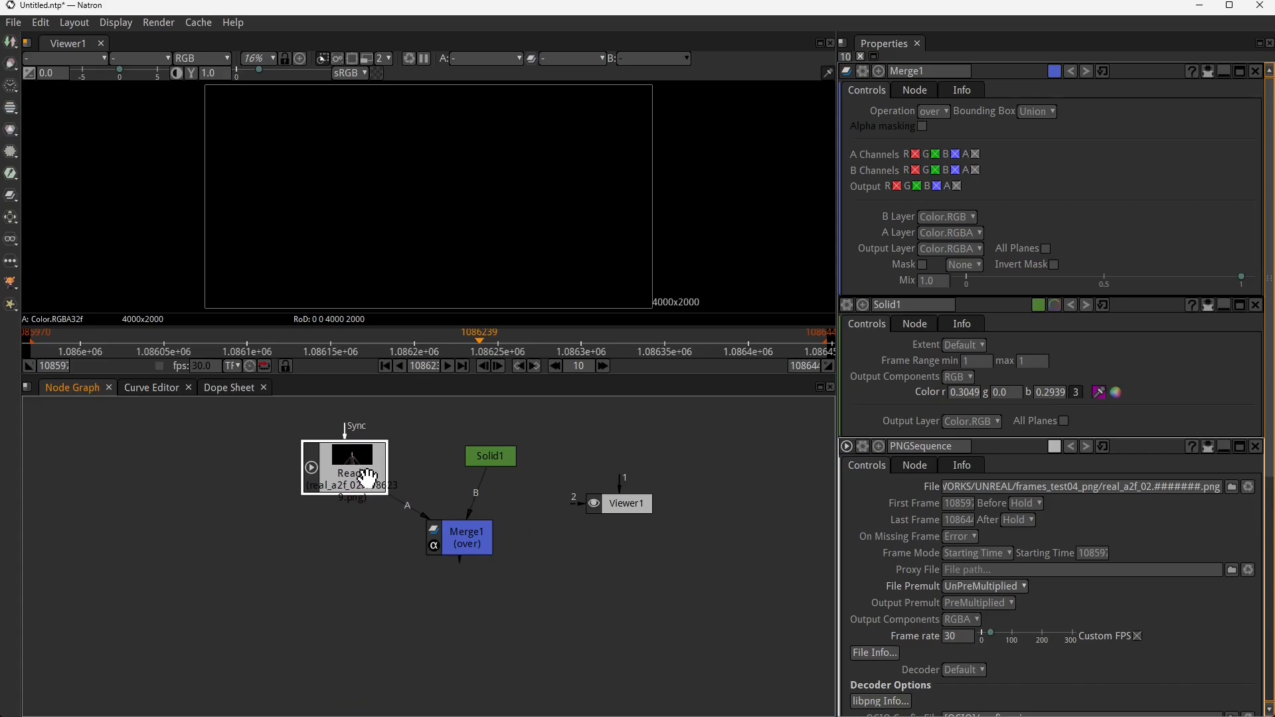
click(456, 524)
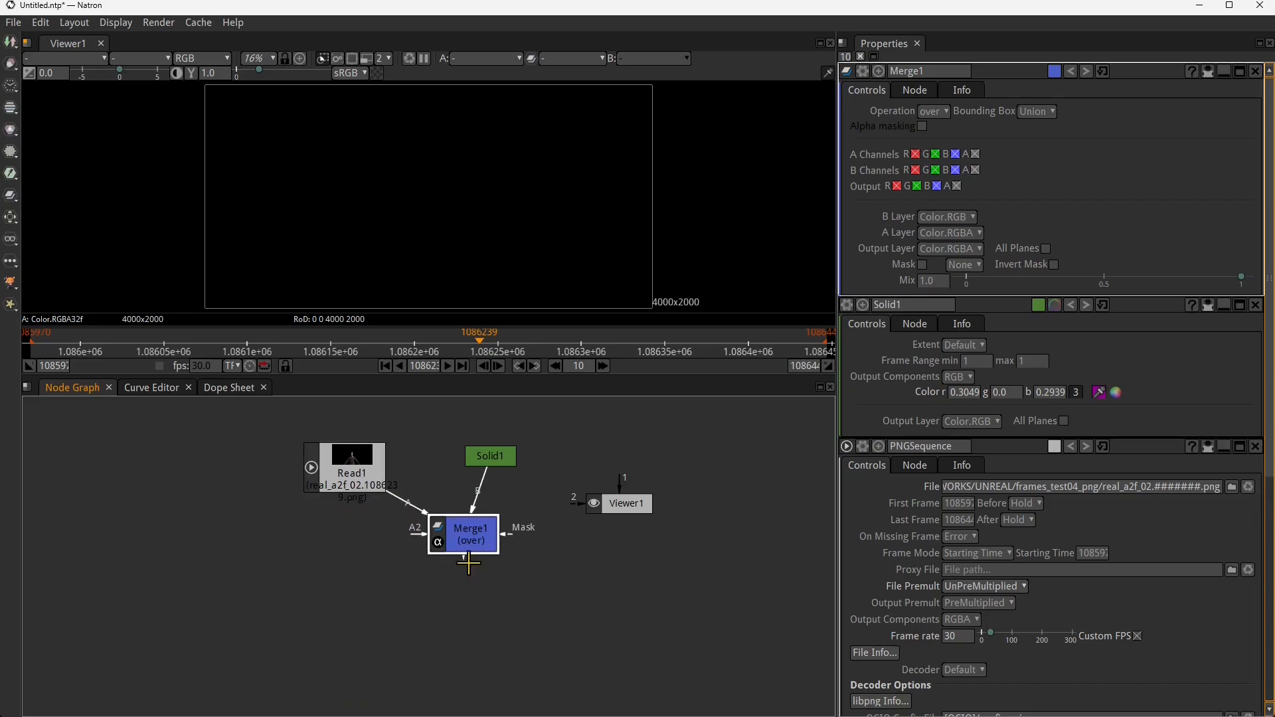
- Connect the Viewer to the Merge node's output and place it below the Merge
drag(617, 503, 473, 539)
drag(472, 623, 467, 645)
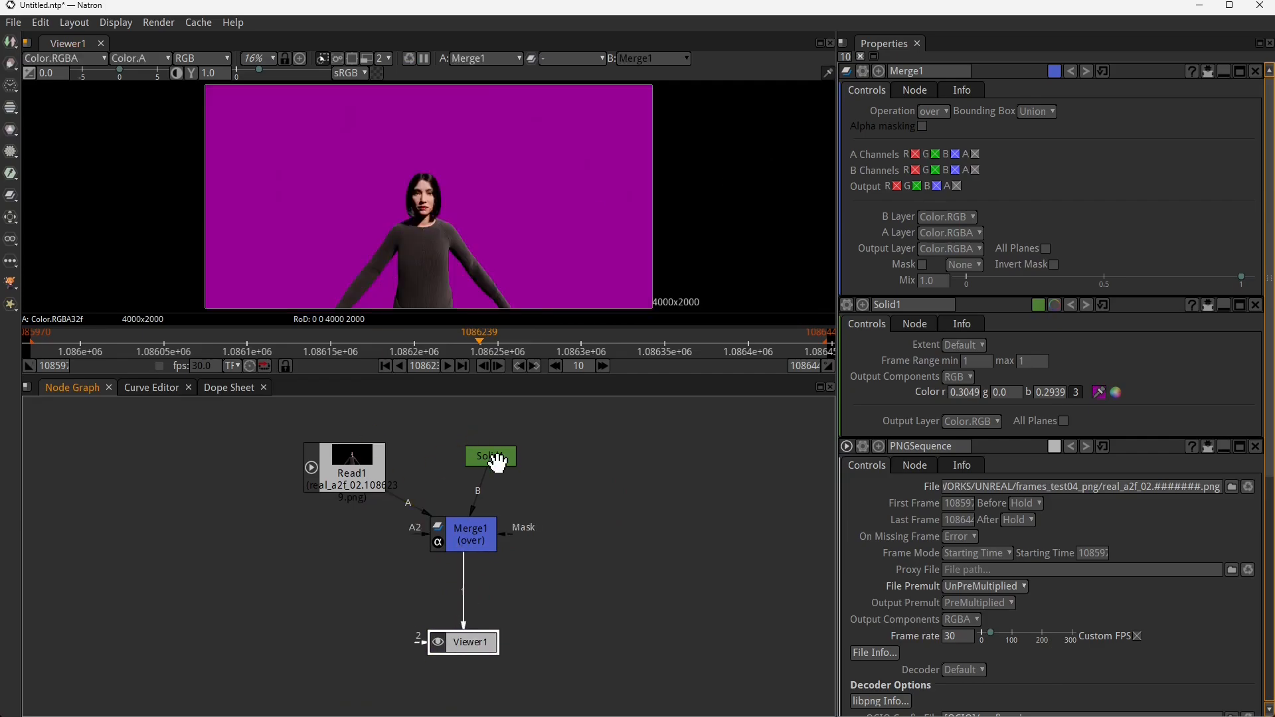
- Lighten the Solid's colour to pinkish purple with r 0.6444, g 0.1942, b 0.6343
drag(498, 463, 503, 452)
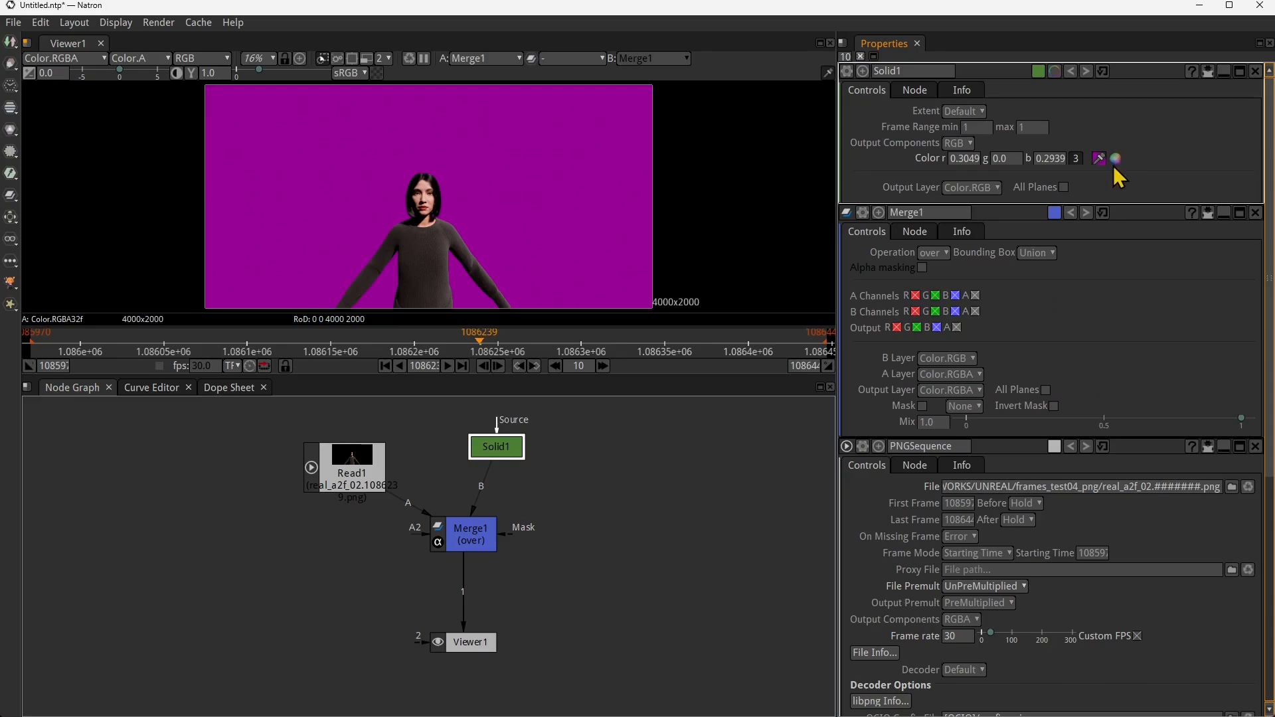
click(1116, 158)
click(1065, 216)
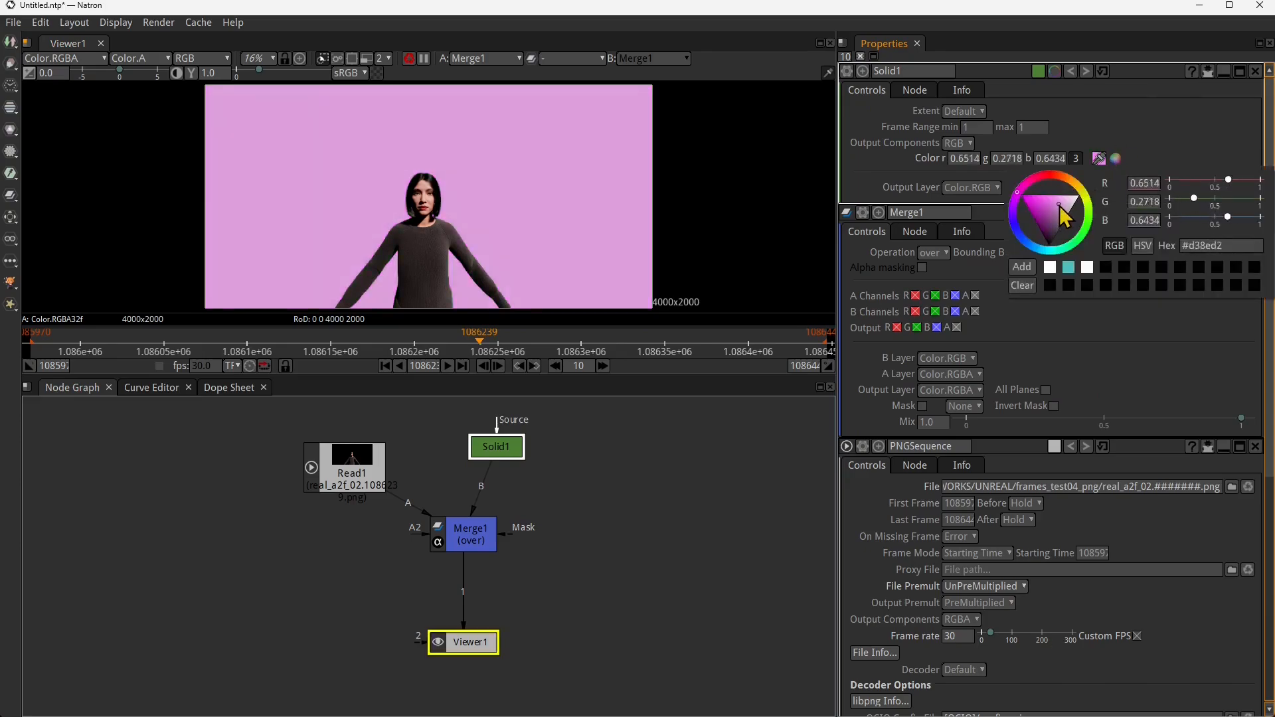
mouse_move(1065, 216)
mouse_down()
mouse_move(1053, 229)
mouse_move(1053, 204)
mouse_up()
drag(495, 447, 504, 446)
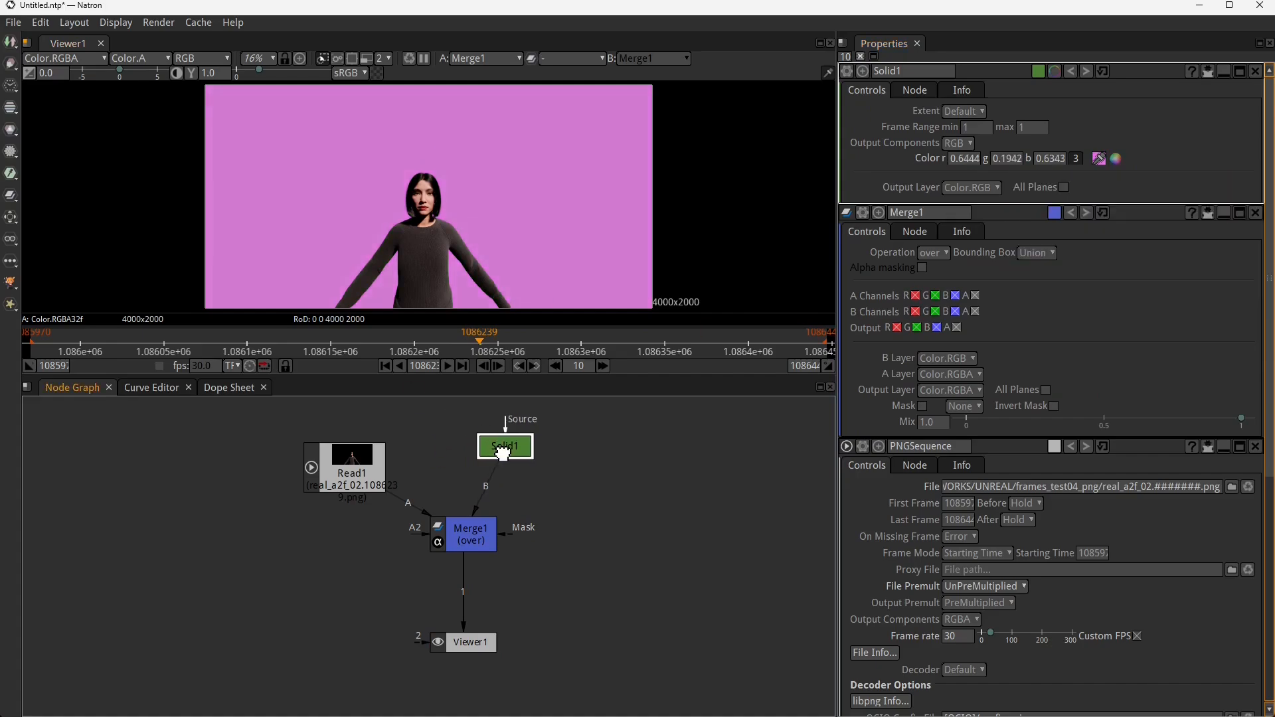
- Spread out the Read, Merge and Viewer nodes, leaving free space beside the Viewer below the Merge
click(475, 539)
drag(355, 473, 339, 458)
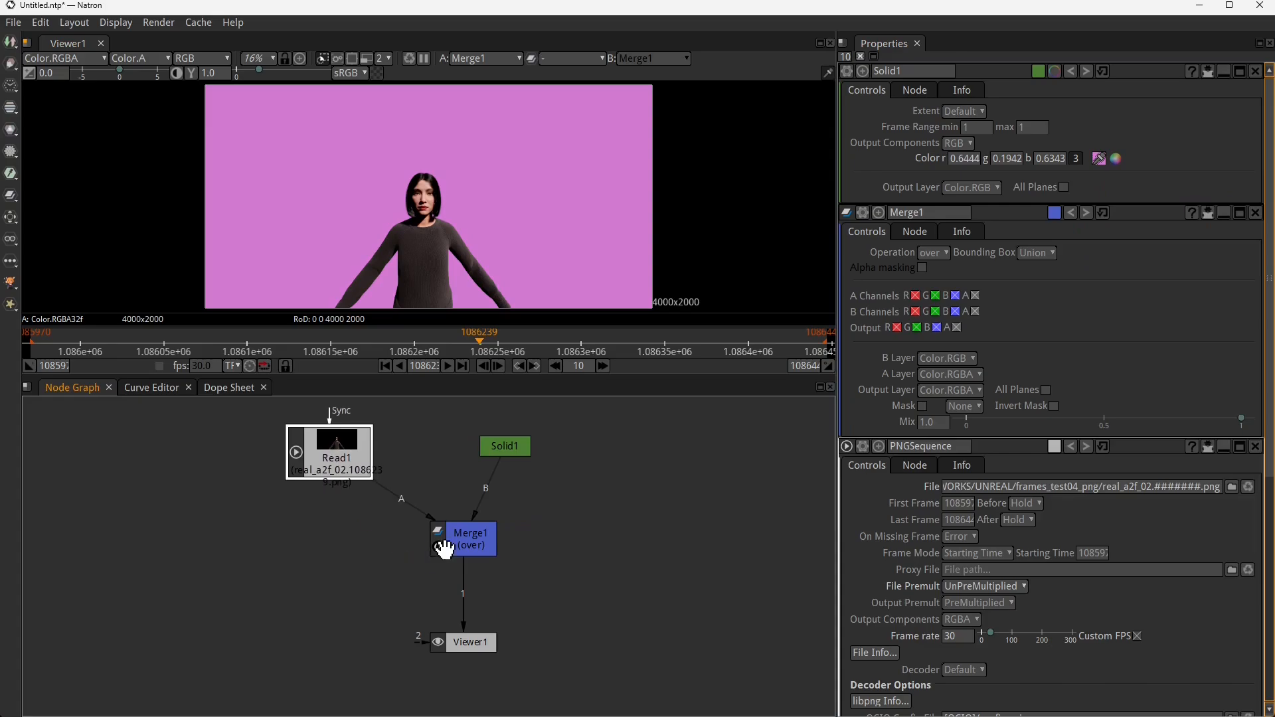
drag(454, 551, 425, 564)
drag(455, 642, 358, 642)
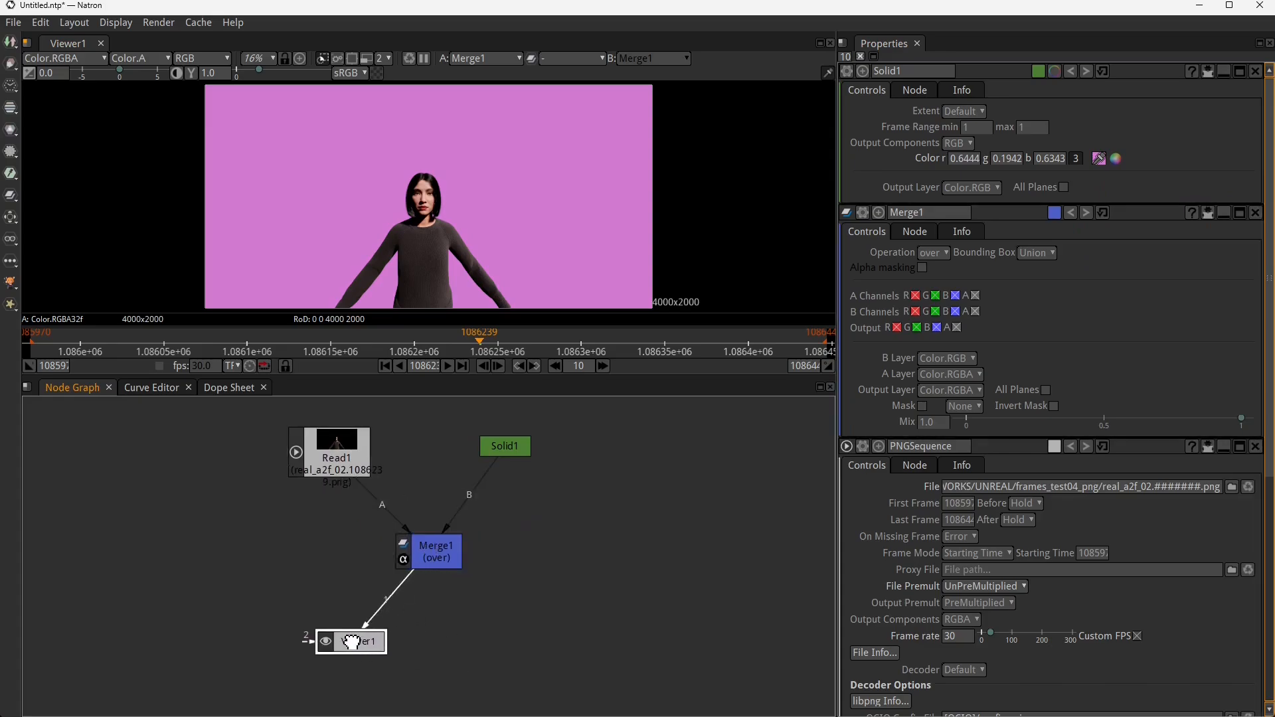
- Add a Write node after the Merge and name its output file testConvertPNGtoVideo in the UNREAL folder
click(428, 544)
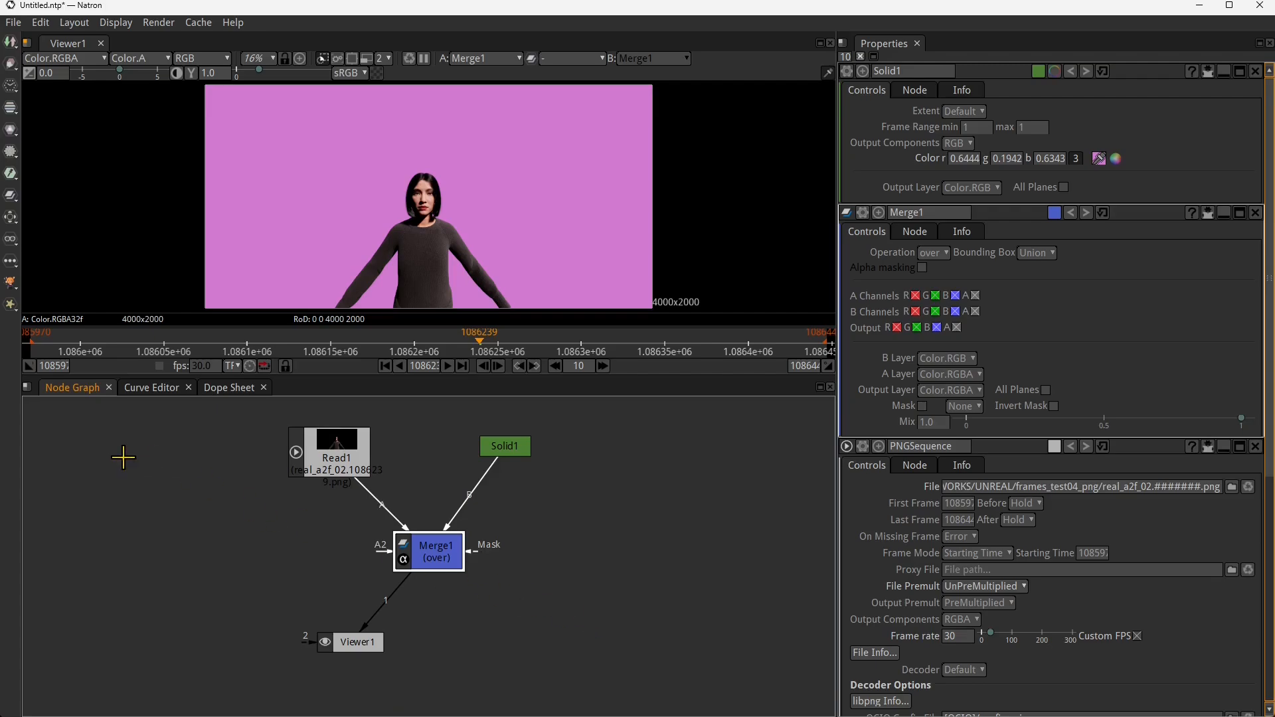
click(11, 44)
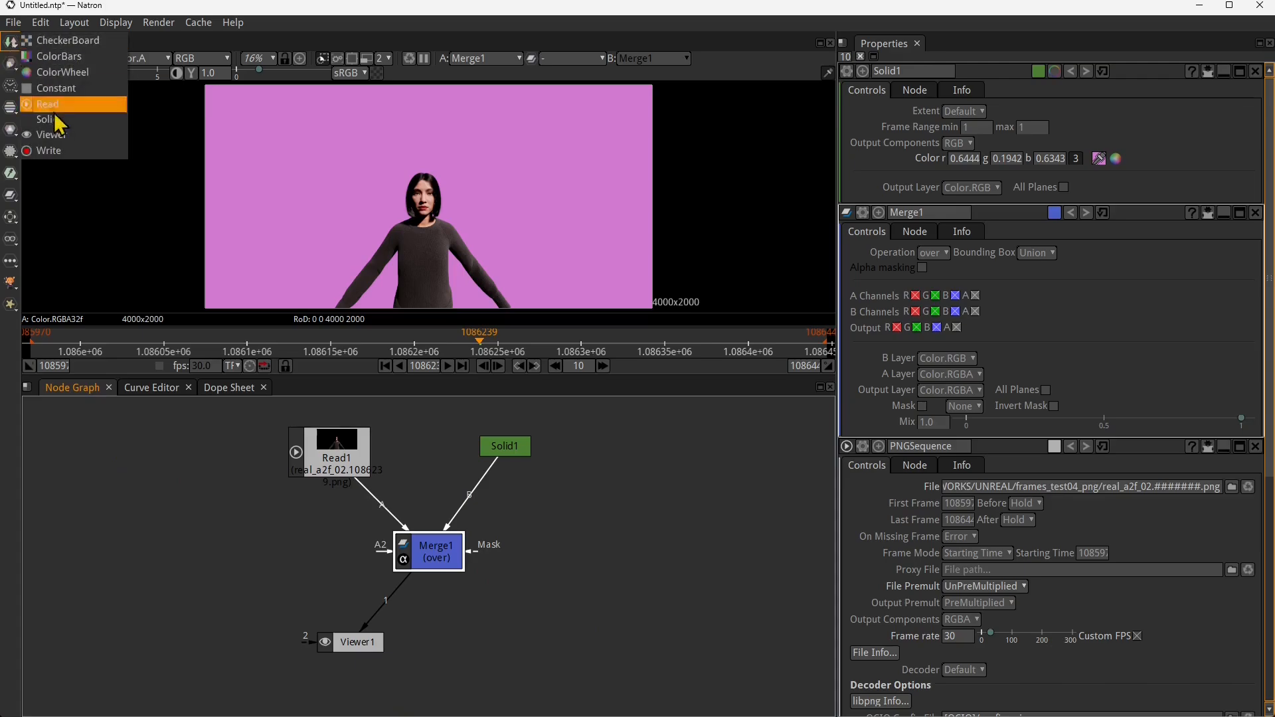
click(49, 151)
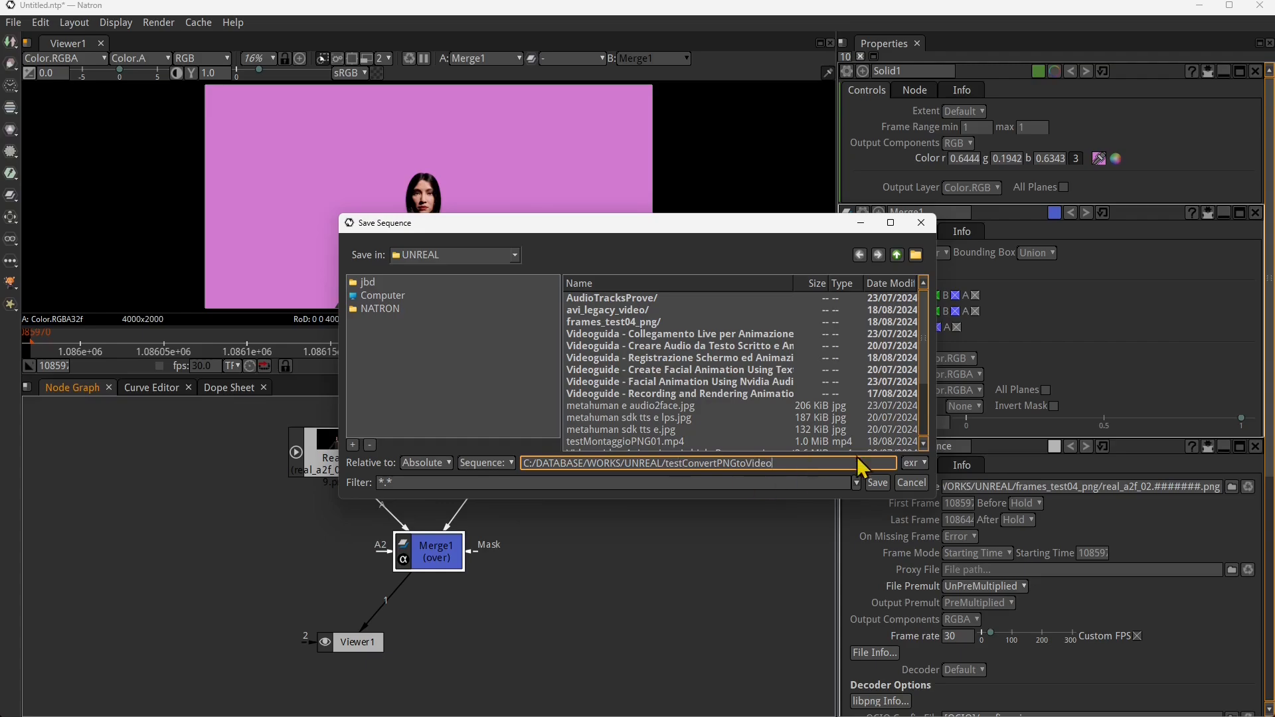
- Choose mp4 as the output format, save the file as testConvertPNGtoVideo.mp4 without the # placeholder, and move the Write node away from the Merge
click(918, 464)
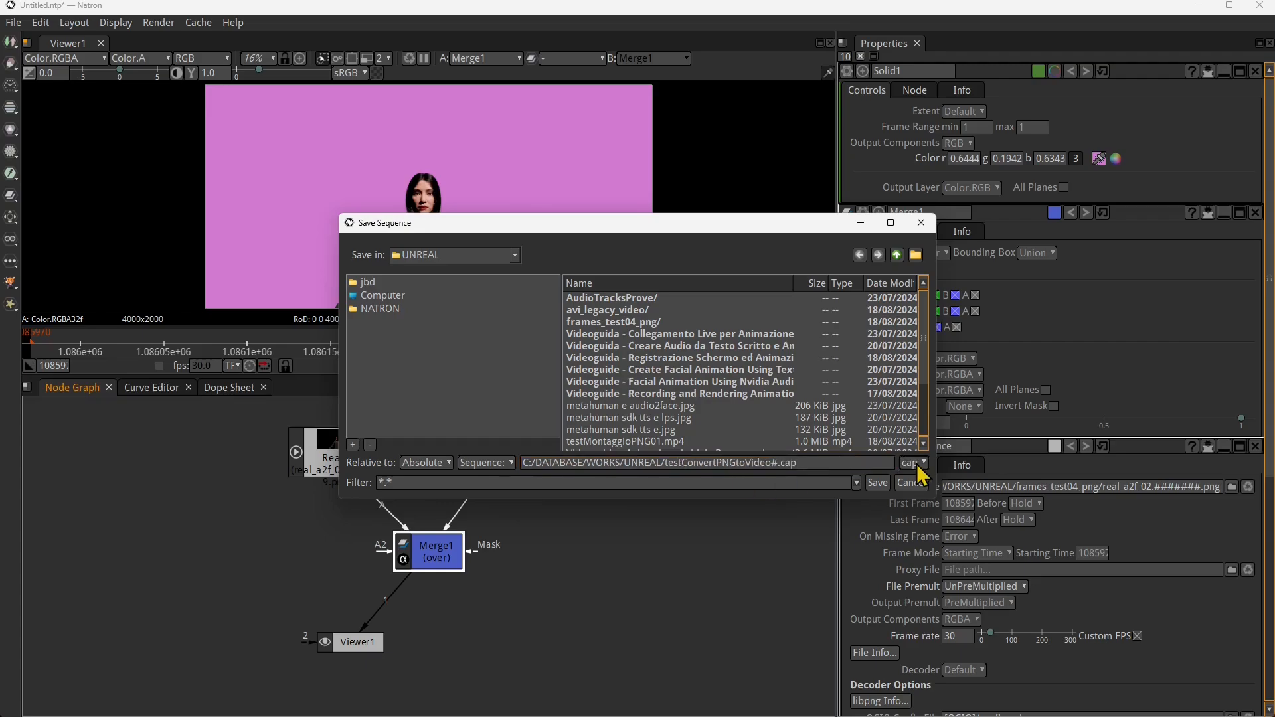
click(920, 463)
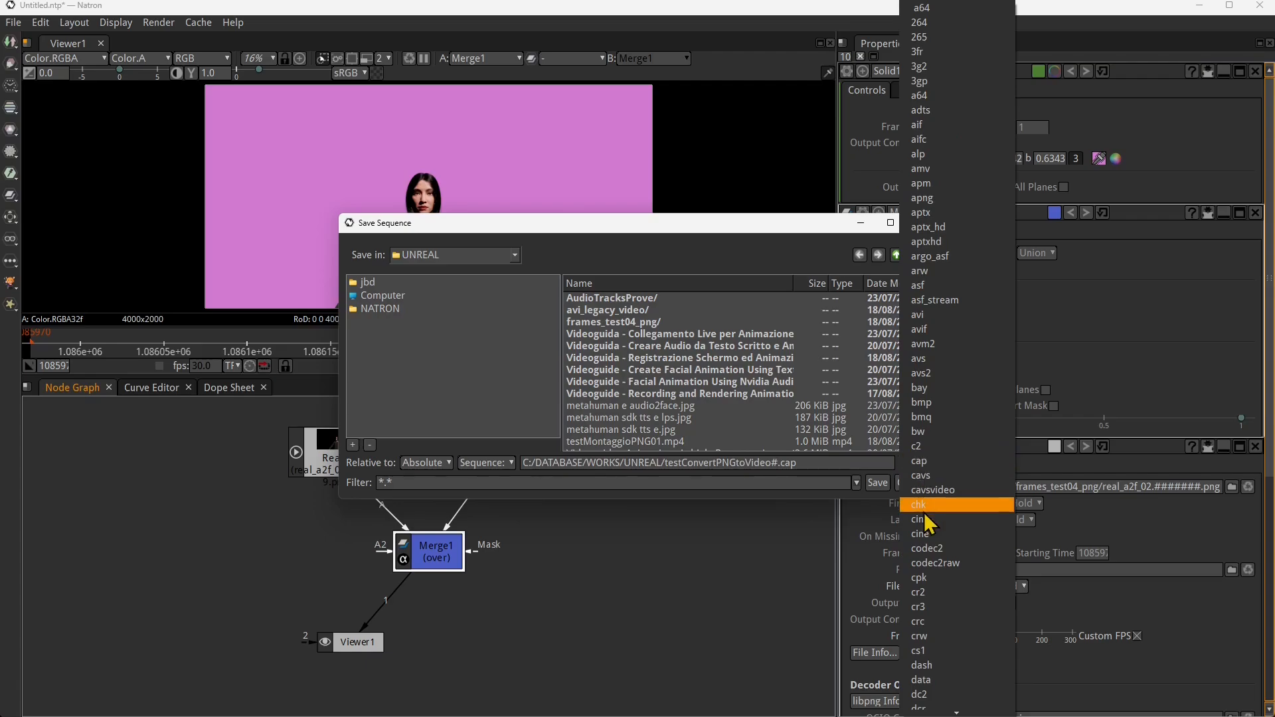
scroll(943, 525, down, 6)
scroll(949, 547, down, 3)
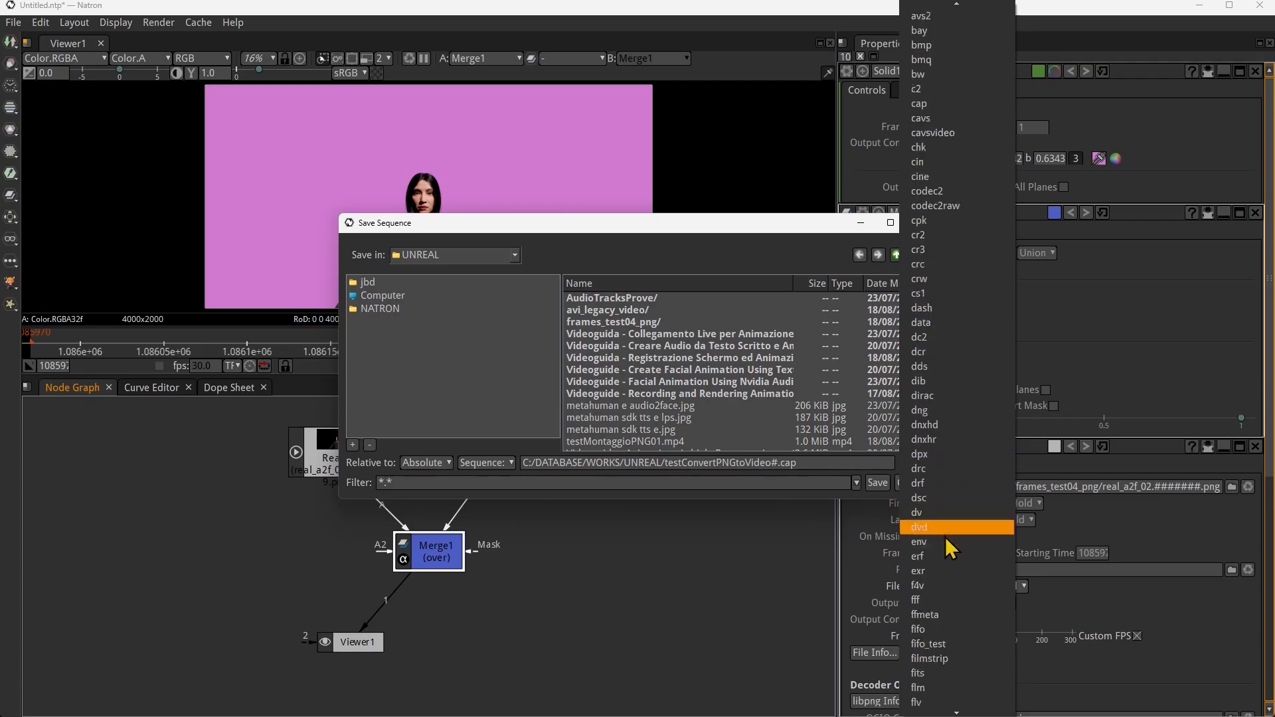
scroll(949, 526, down, 9)
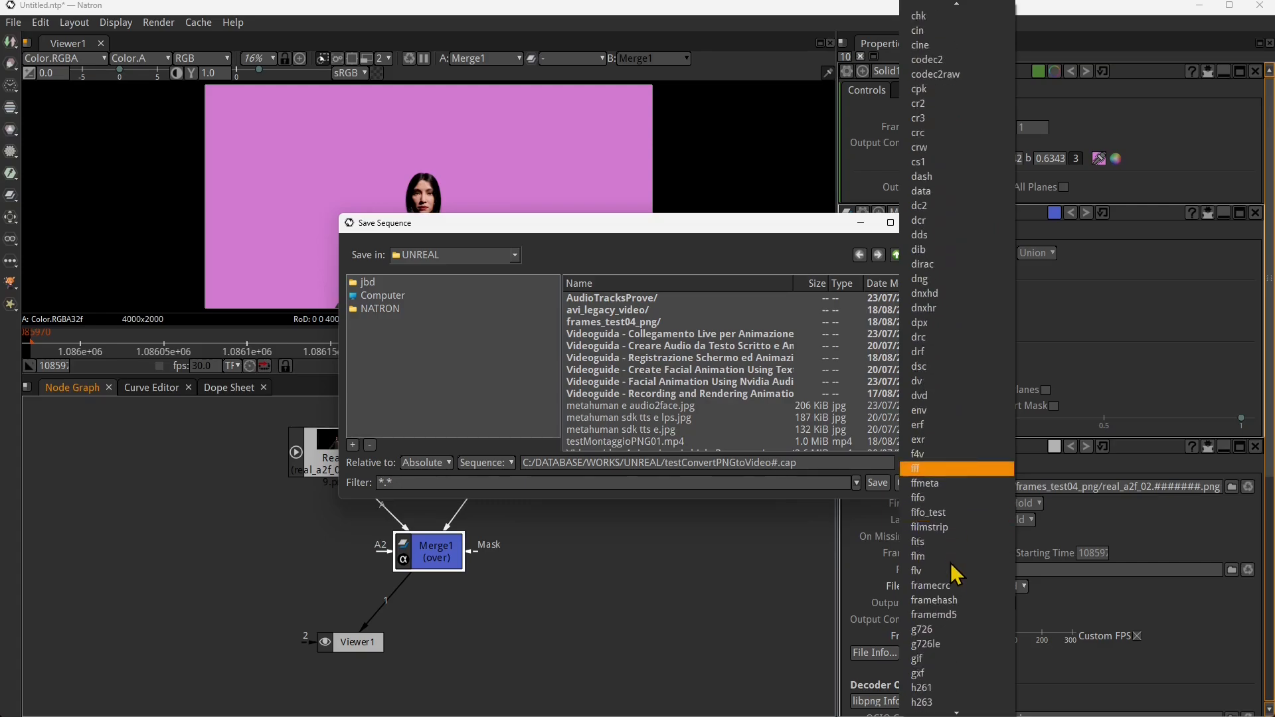
scroll(950, 584, down, 10)
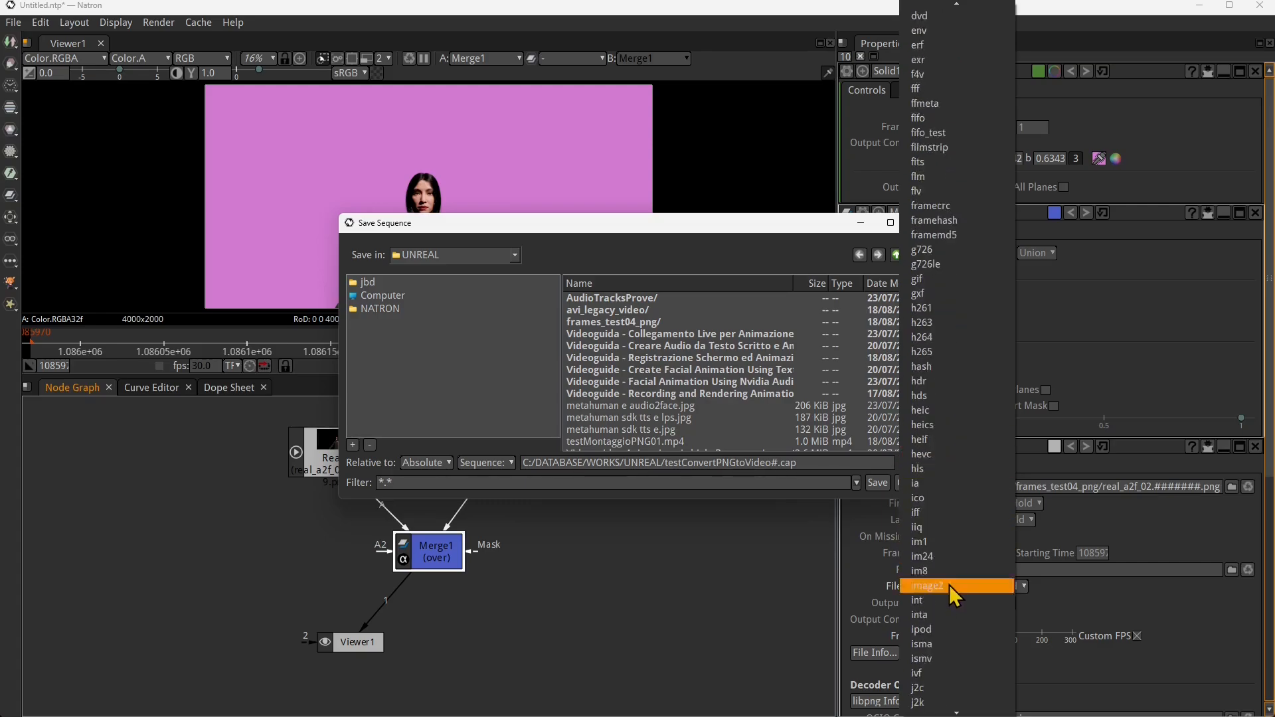
scroll(950, 576, down, 4)
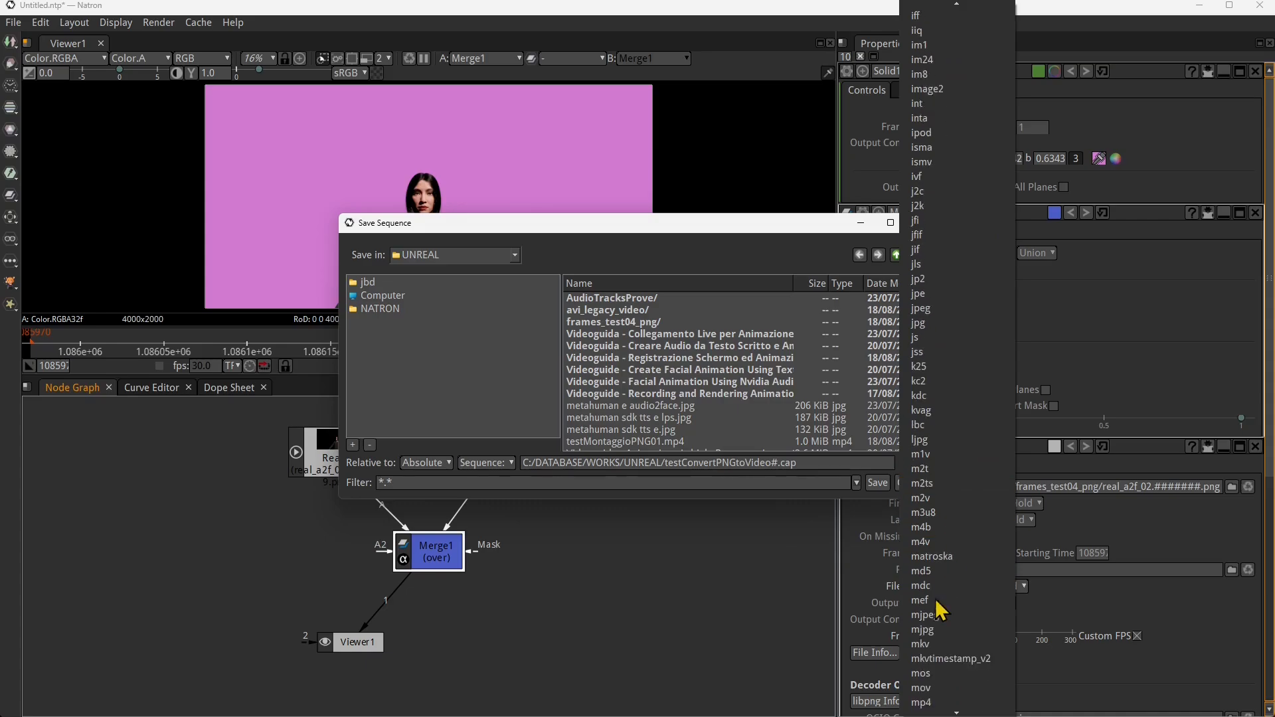
scroll(942, 562, down, 2)
scroll(942, 561, down, 2)
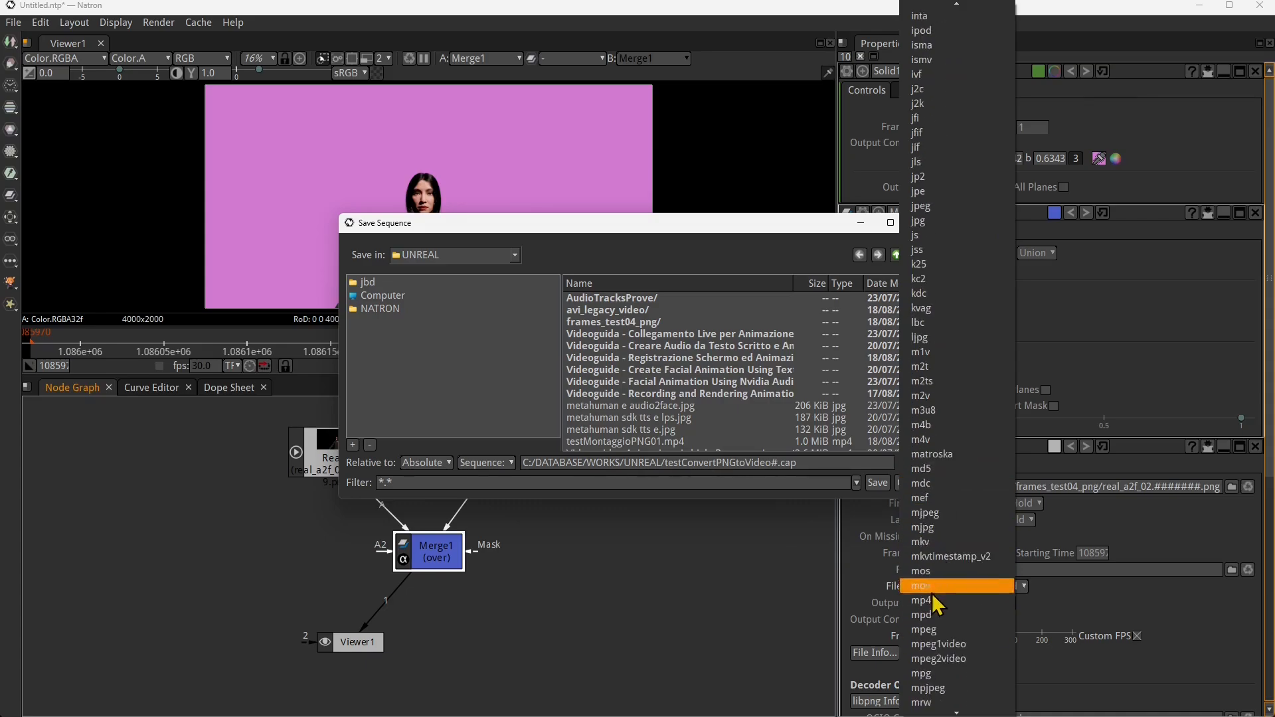
click(942, 599)
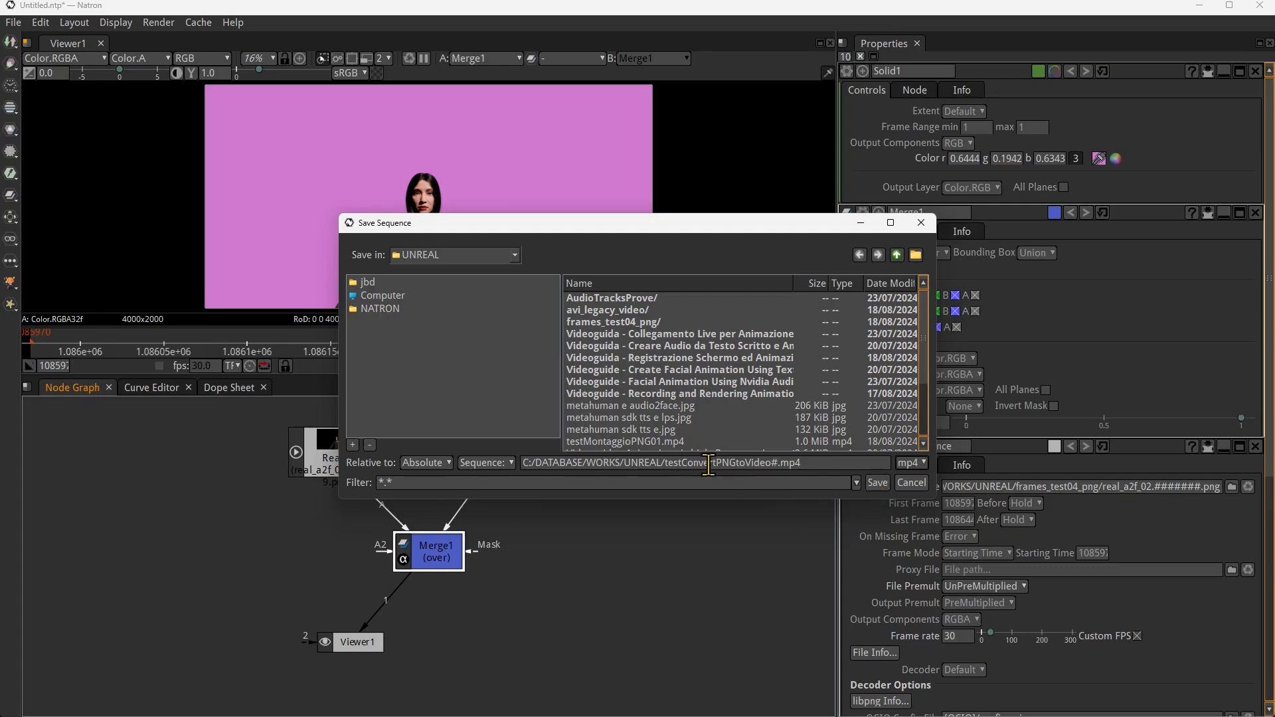
click(776, 464)
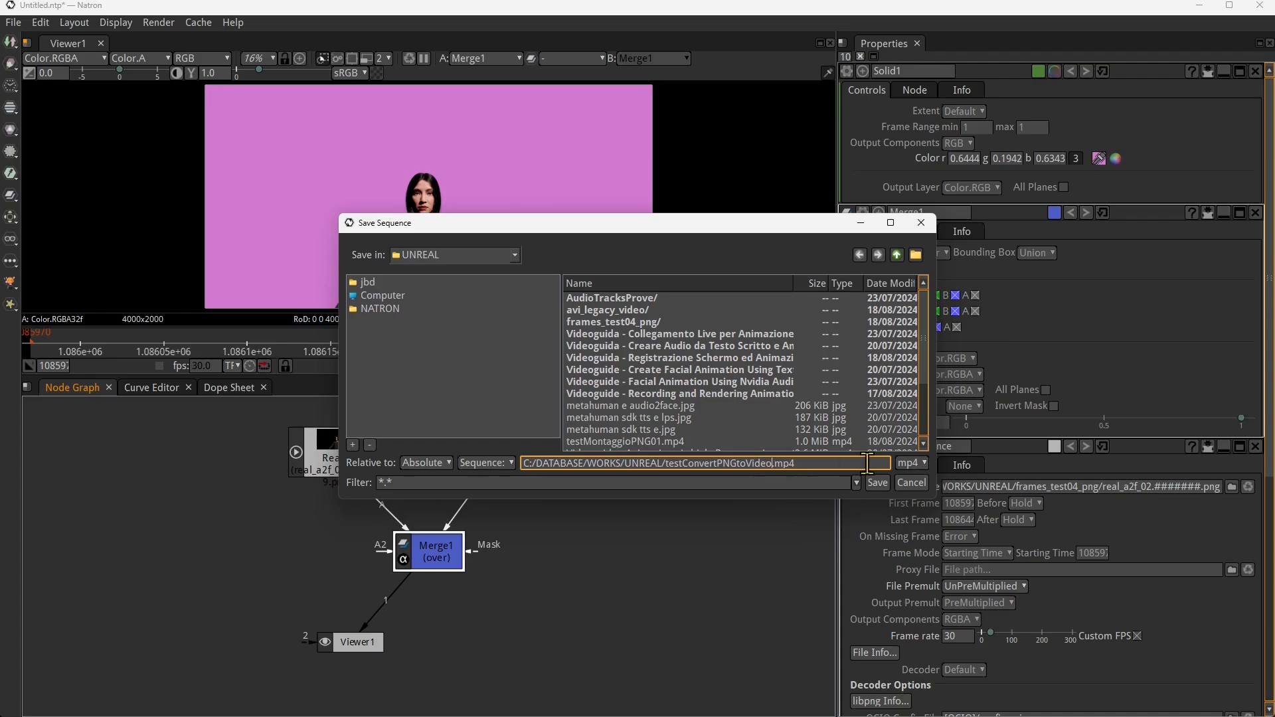
click(878, 483)
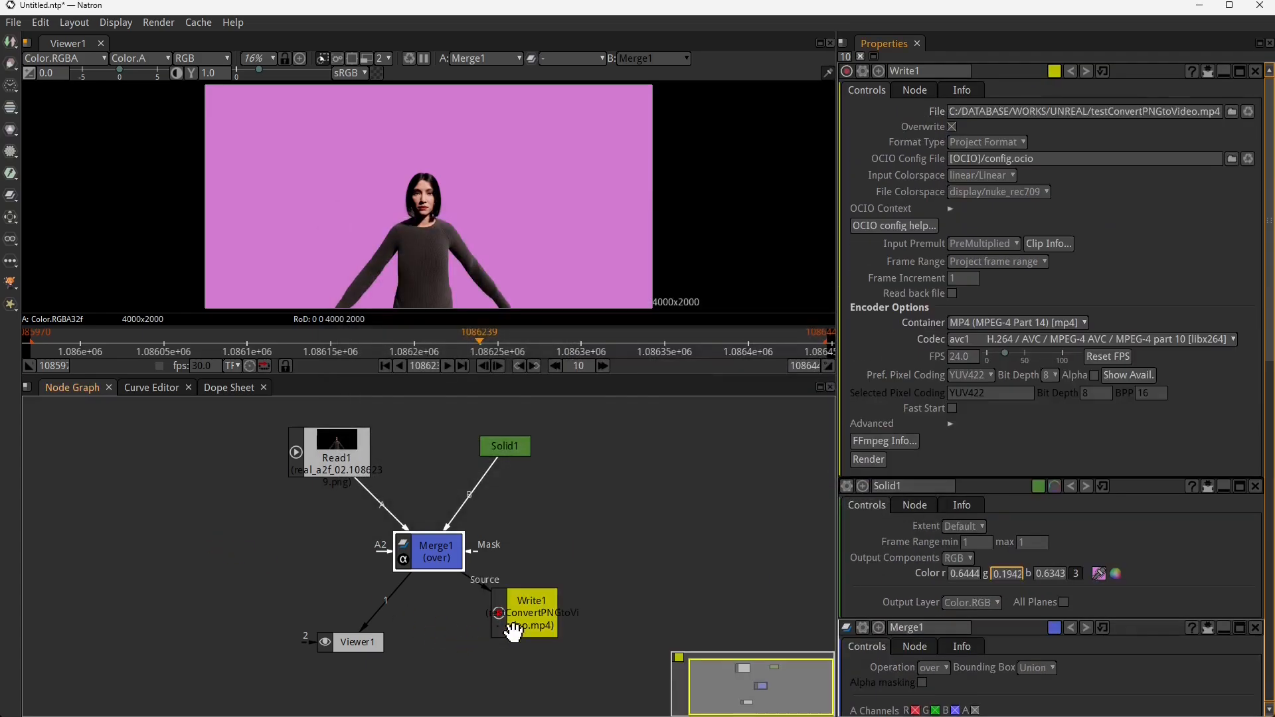
drag(514, 628, 621, 598)
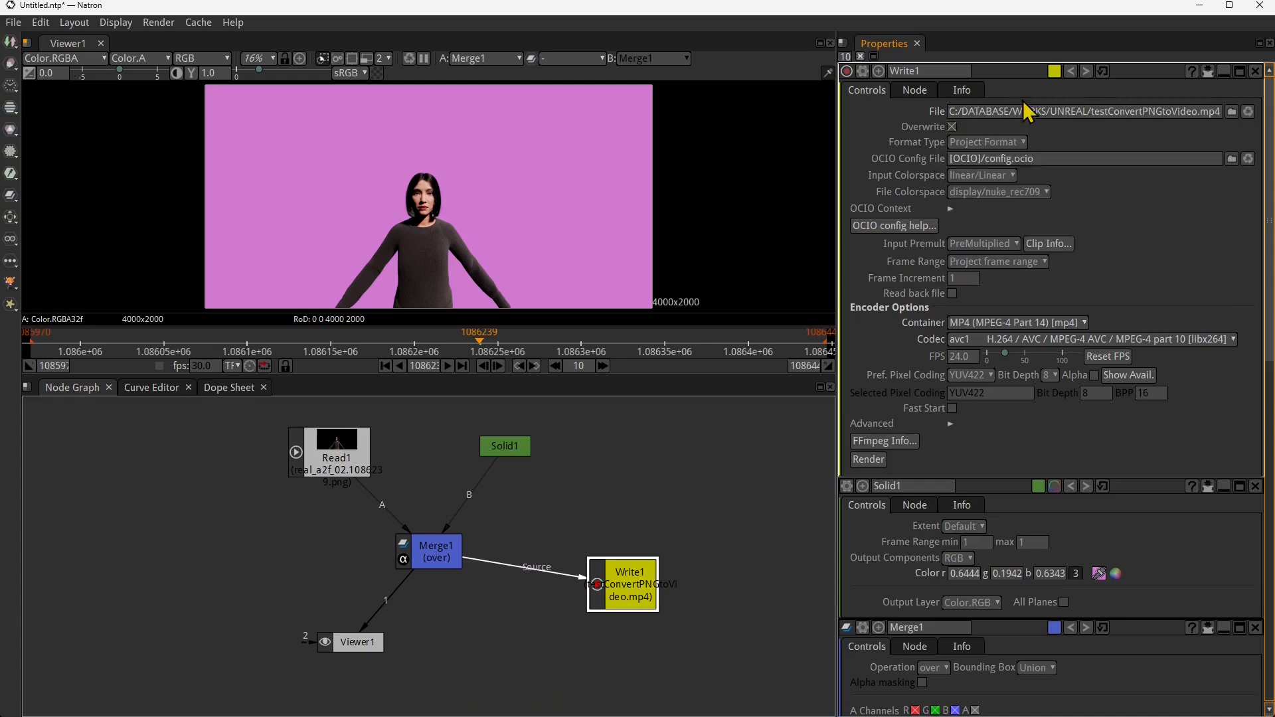
- Allow the Write node to overwrite its output file and keep MP4 (MPEG-4 Part 14) as the container
click(954, 127)
click(954, 127)
click(953, 128)
click(957, 323)
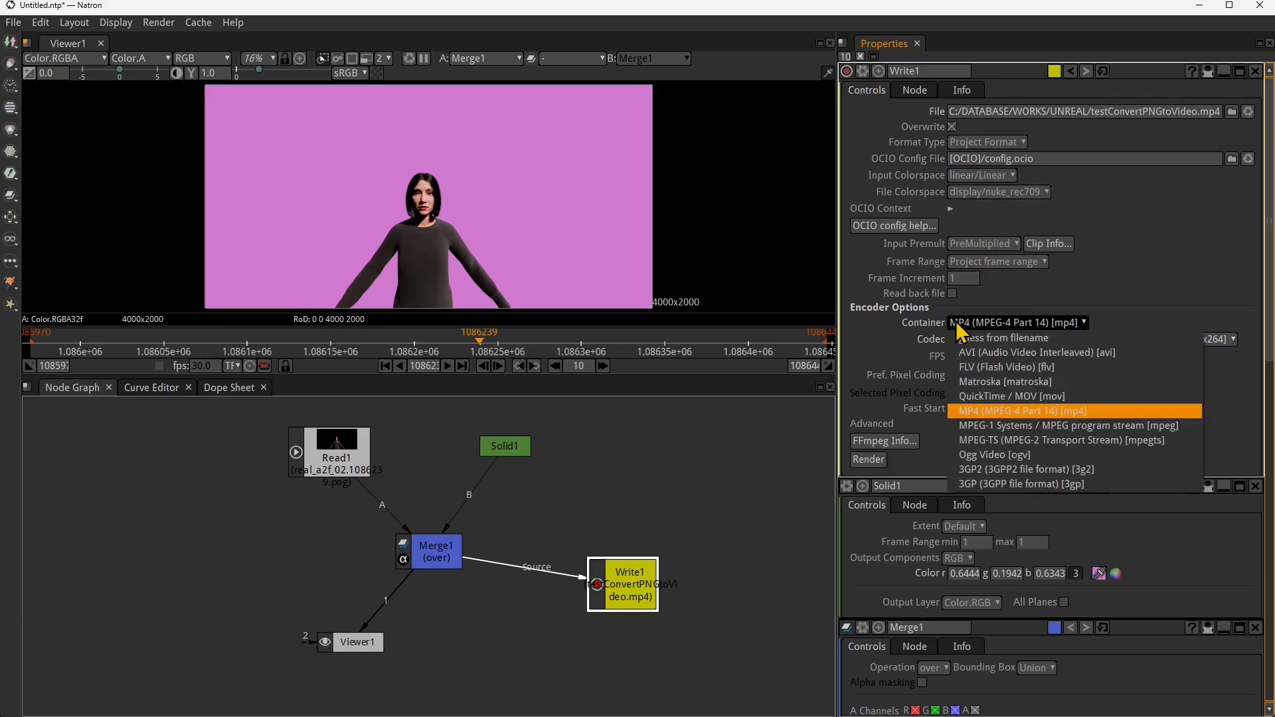
click(863, 325)
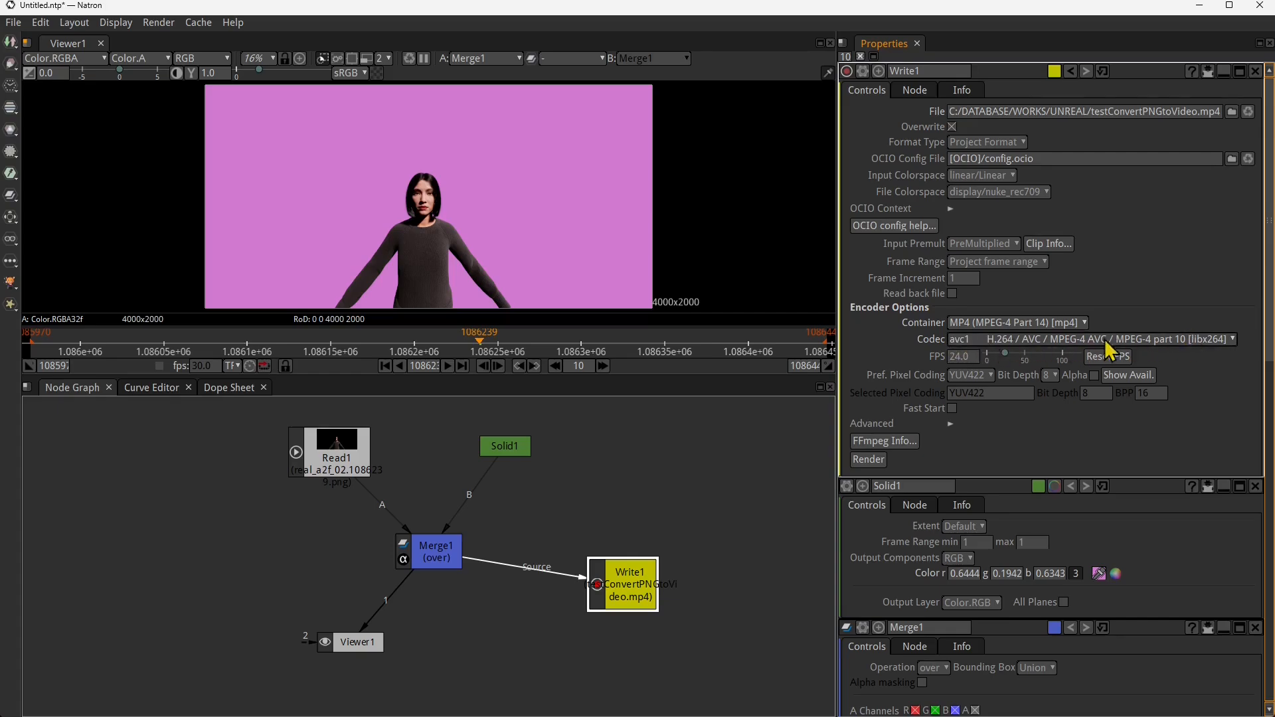
- Set the encoder frame rate to 30 fps and render the video, widening the progress list's Frame Range column
click(962, 358)
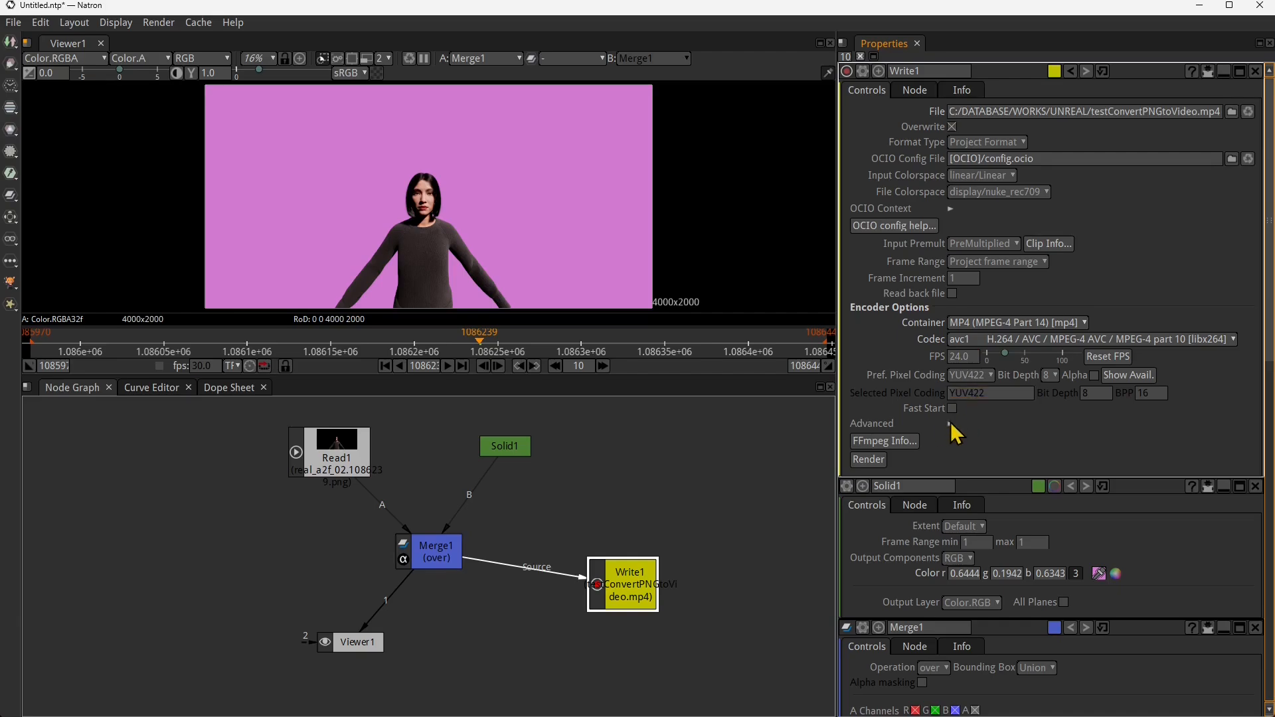
drag(976, 359, 907, 367)
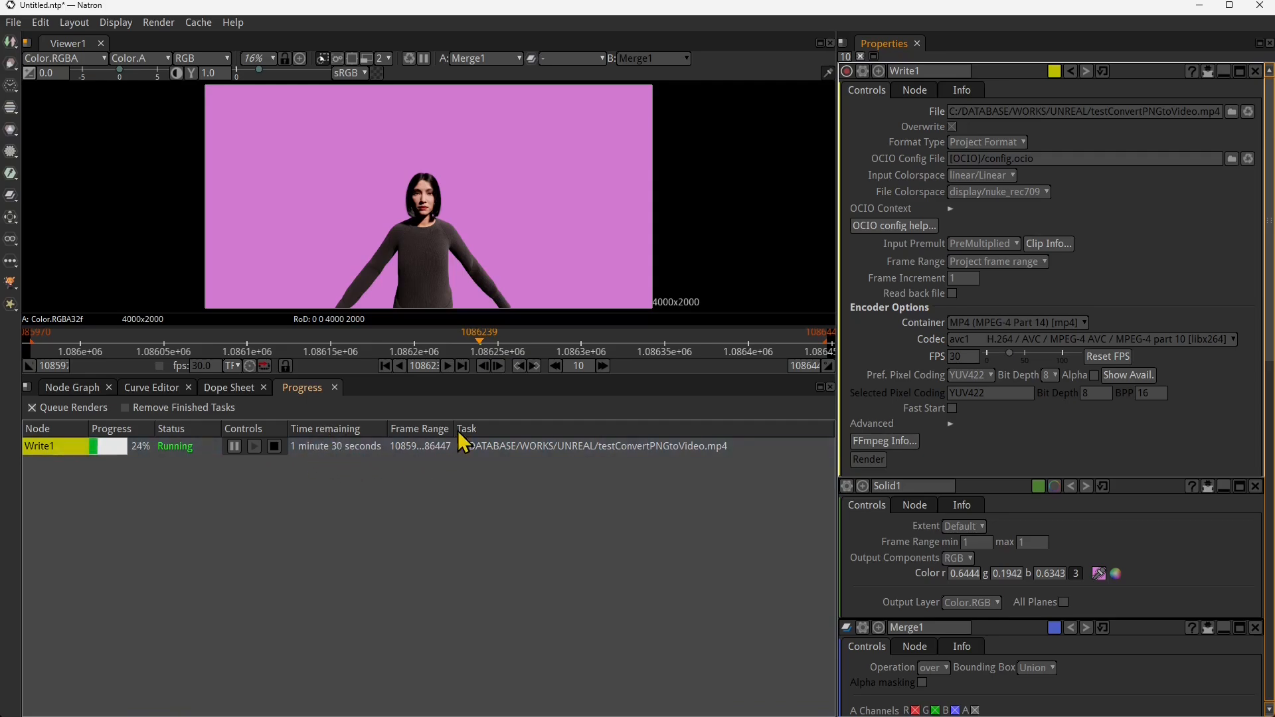
drag(454, 427, 510, 428)
drag(536, 430, 529, 430)
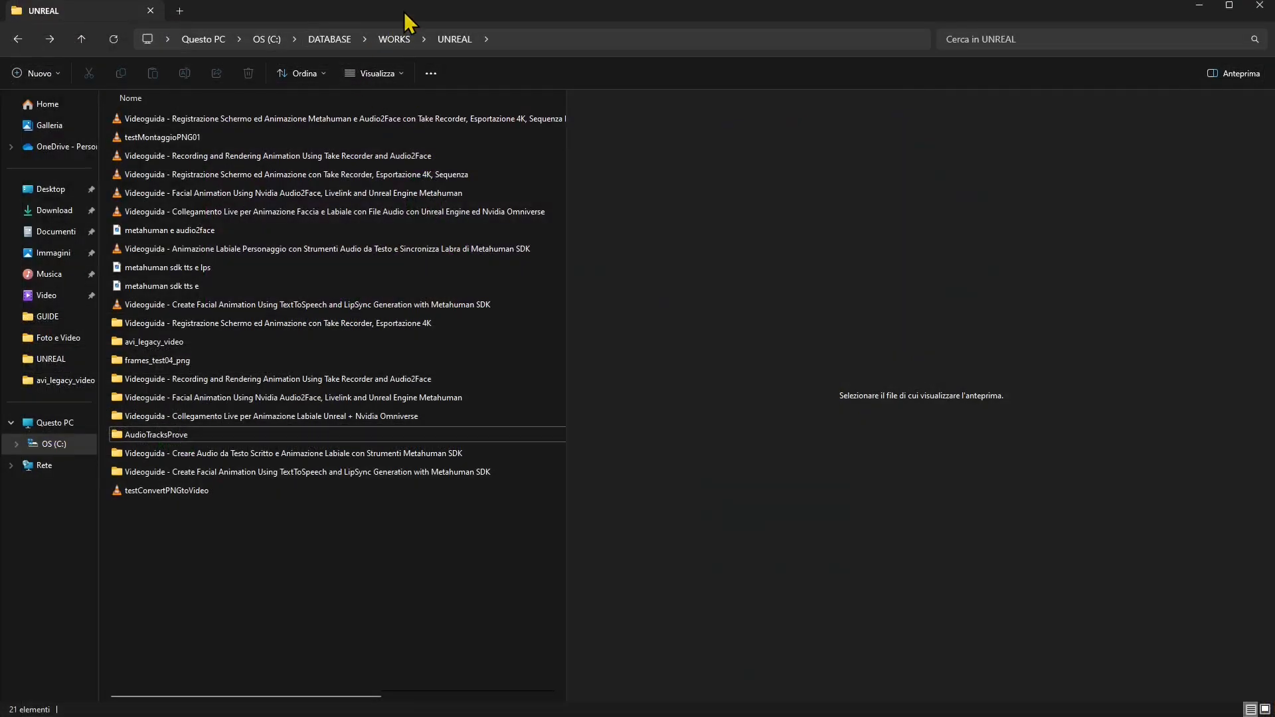
- Switch to the UNREAL folder in File Explorer, reposition and enlarge the window, and widen the file list for the full names
drag(408, 22, 618, 163)
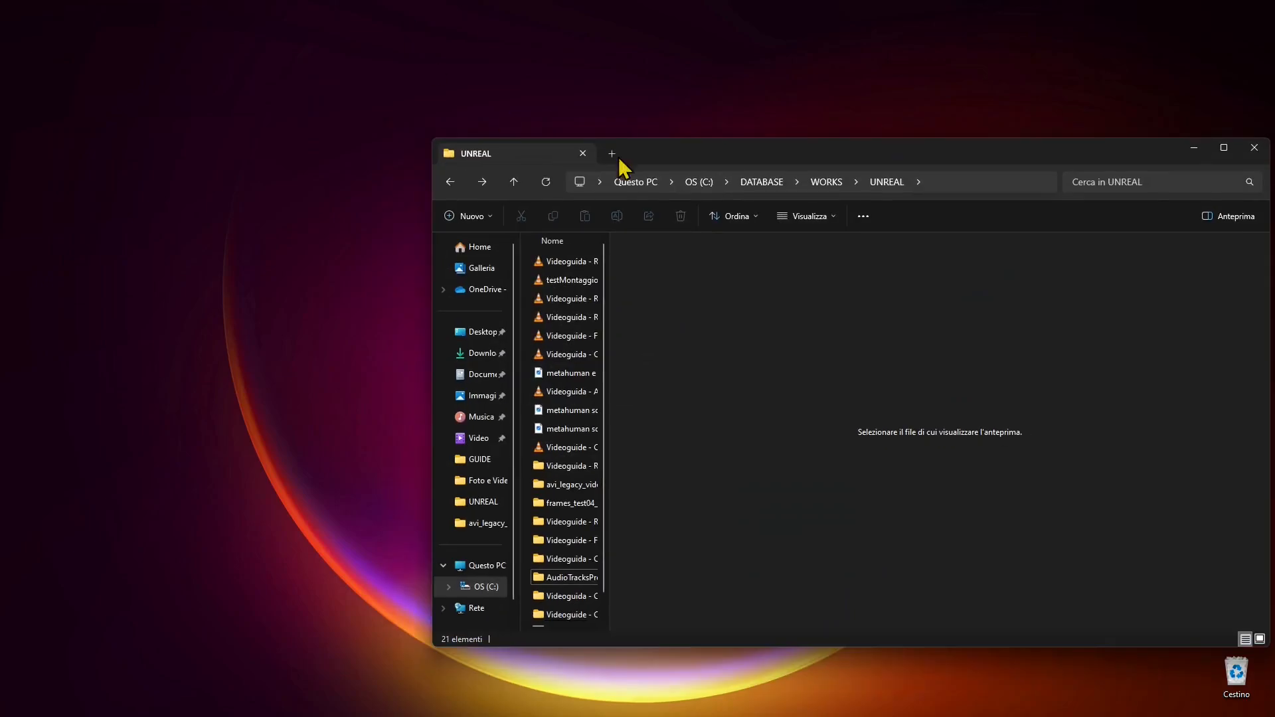
drag(748, 157, 462, 94)
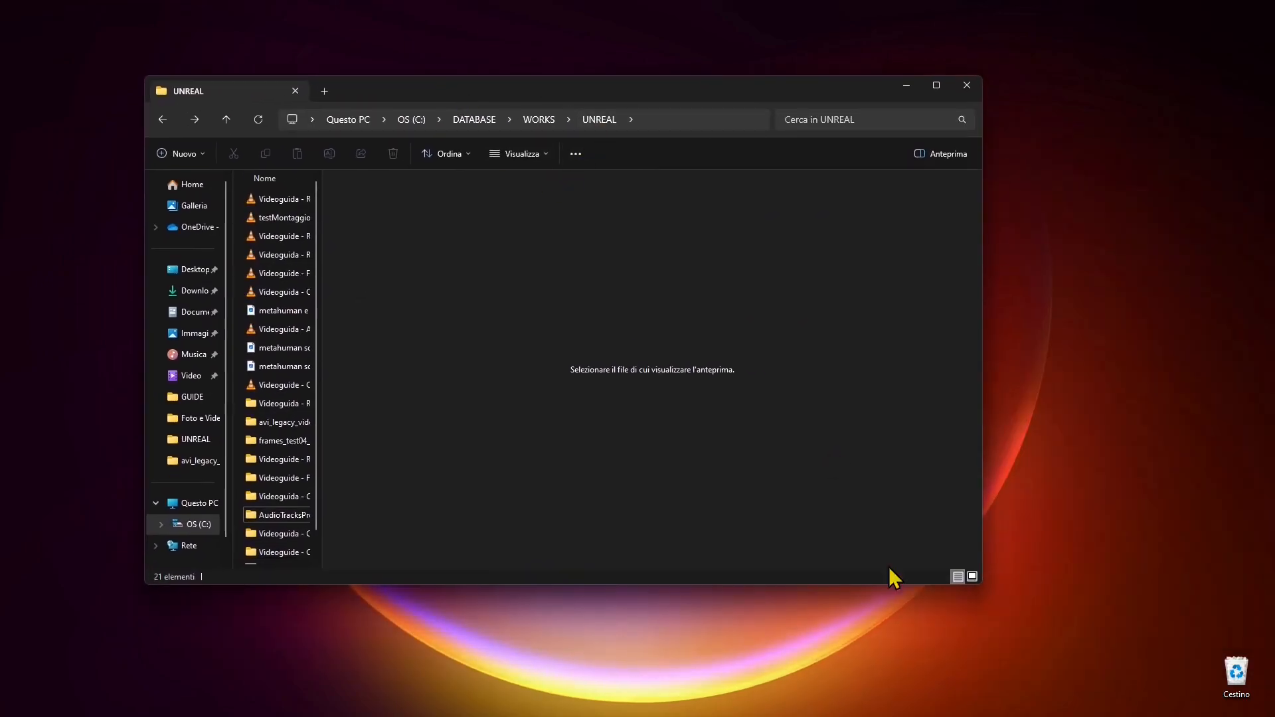
drag(980, 587, 1056, 674)
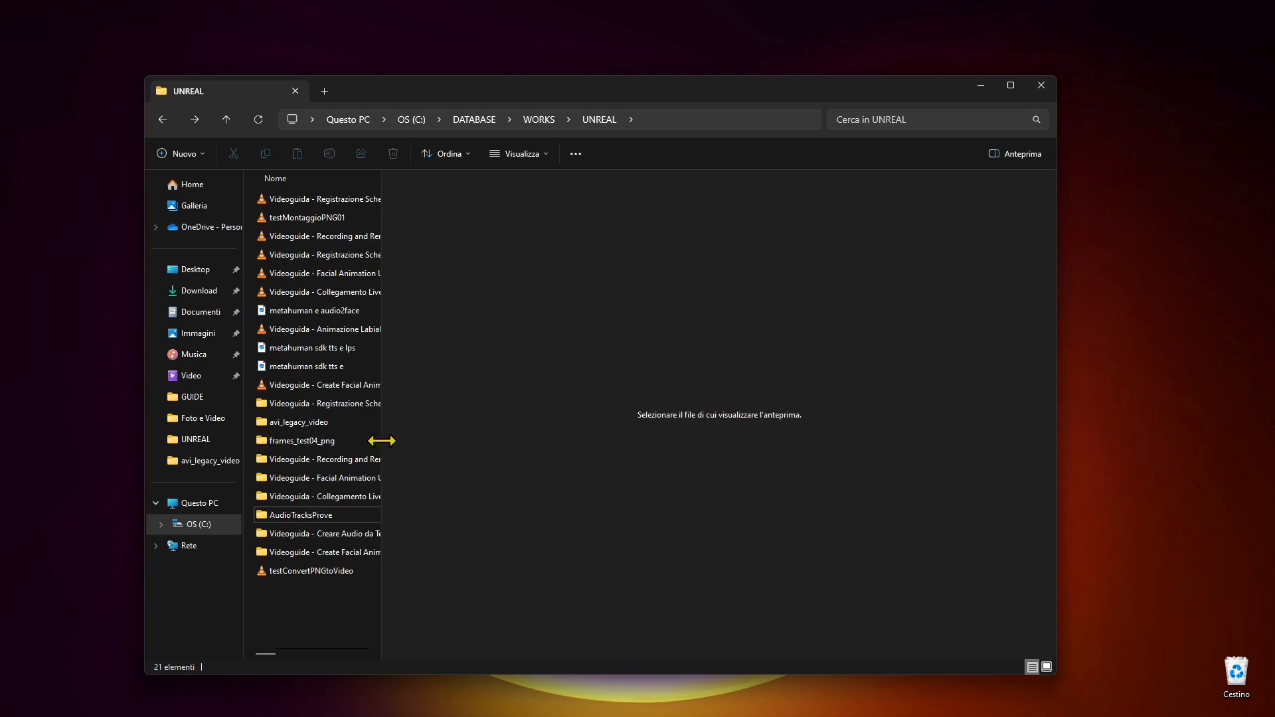
drag(380, 451, 626, 455)
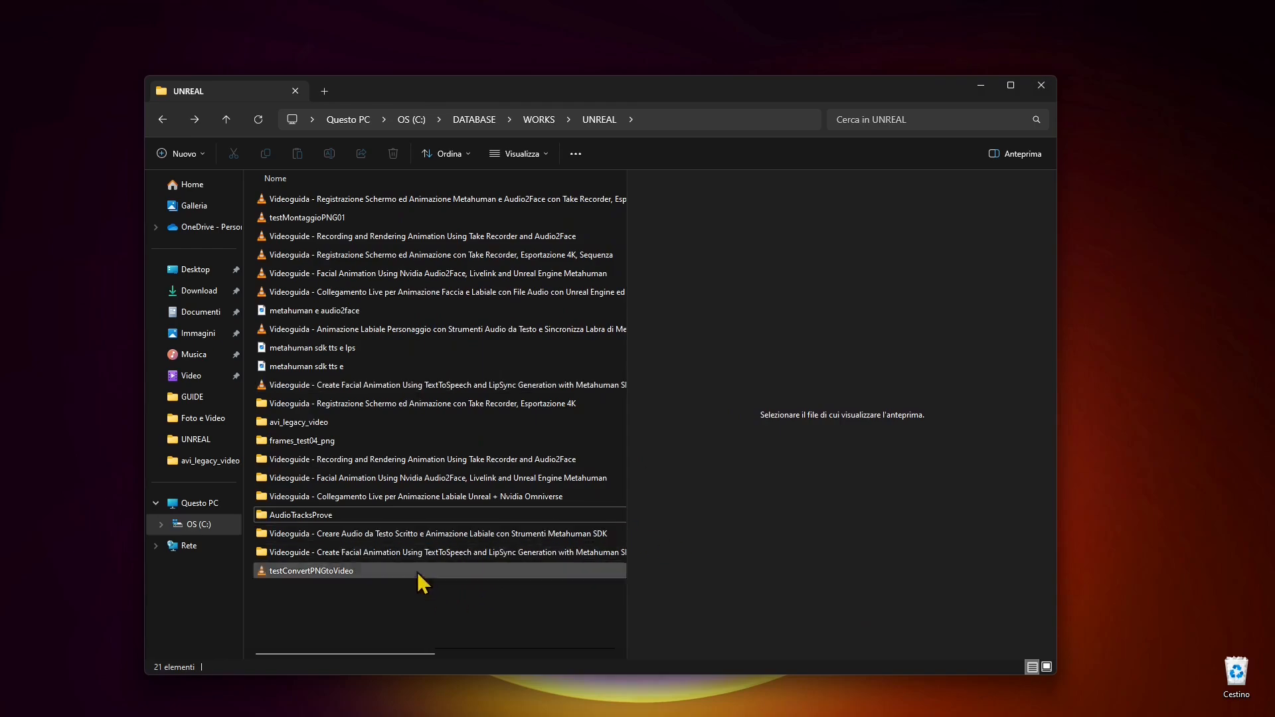
- Open the properties of the rendered testConvertPNGtoVideo file and check its file type
click(305, 572)
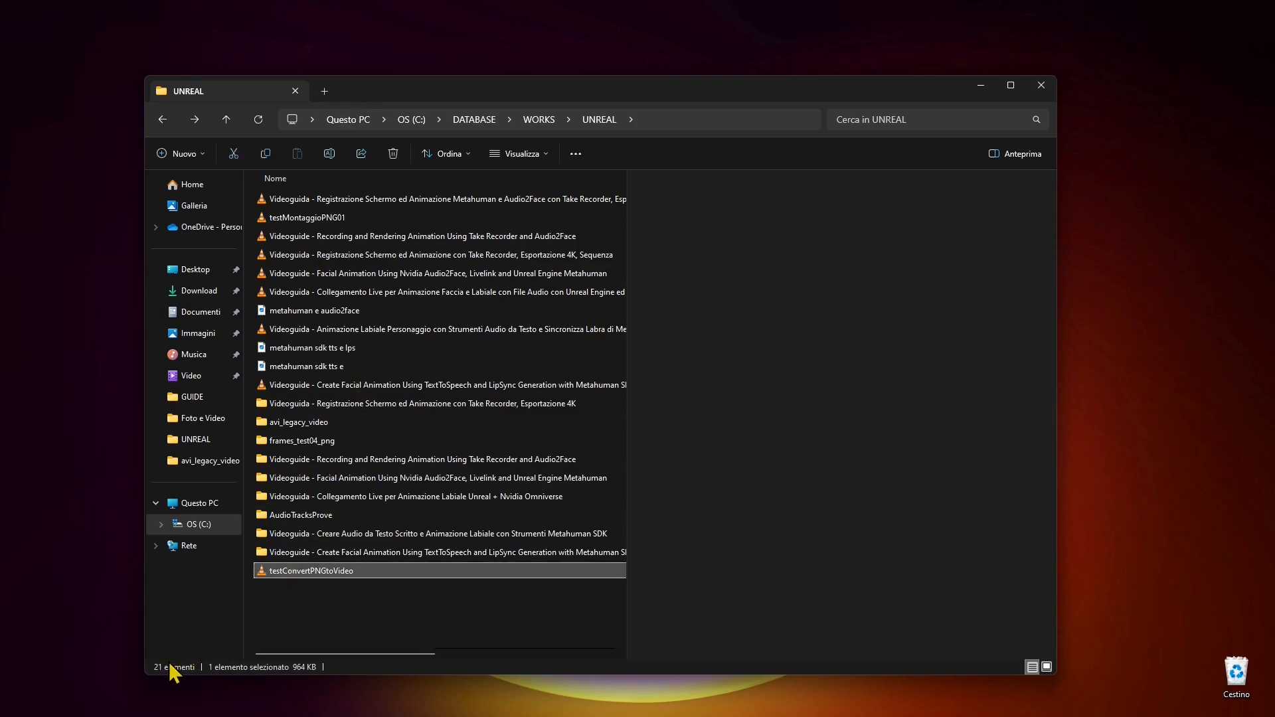
right_click(297, 571)
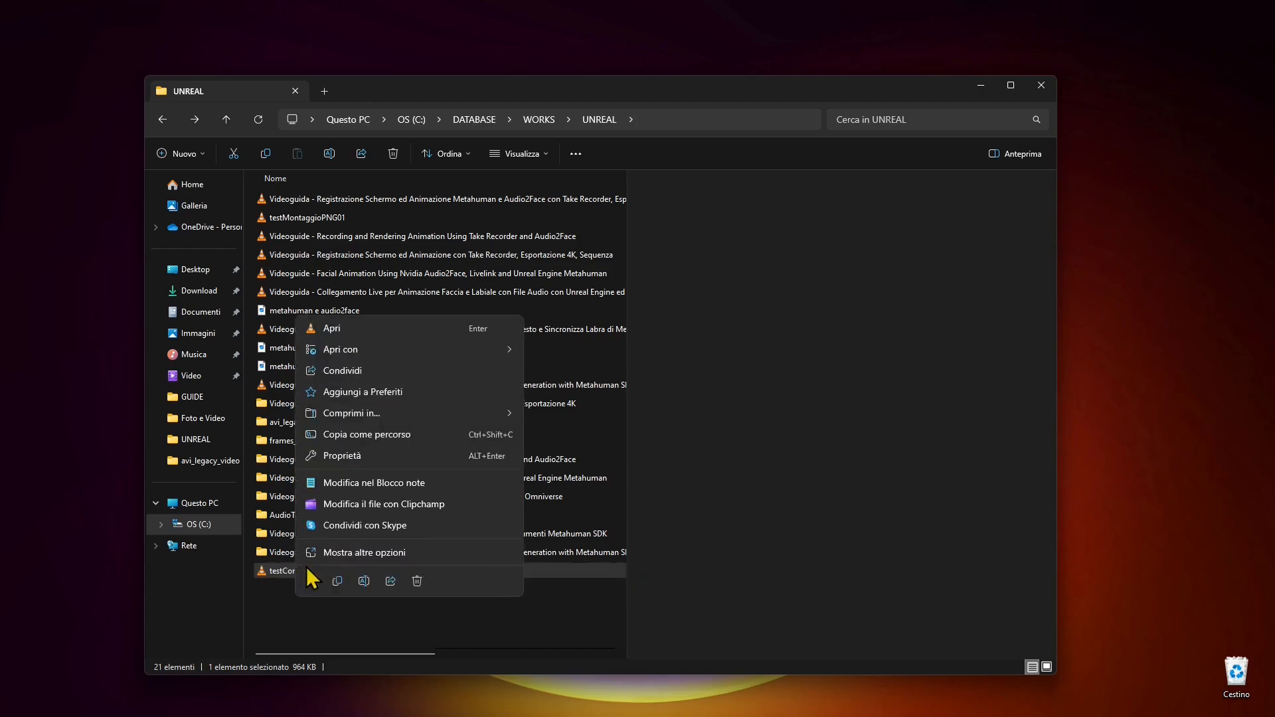
click(339, 456)
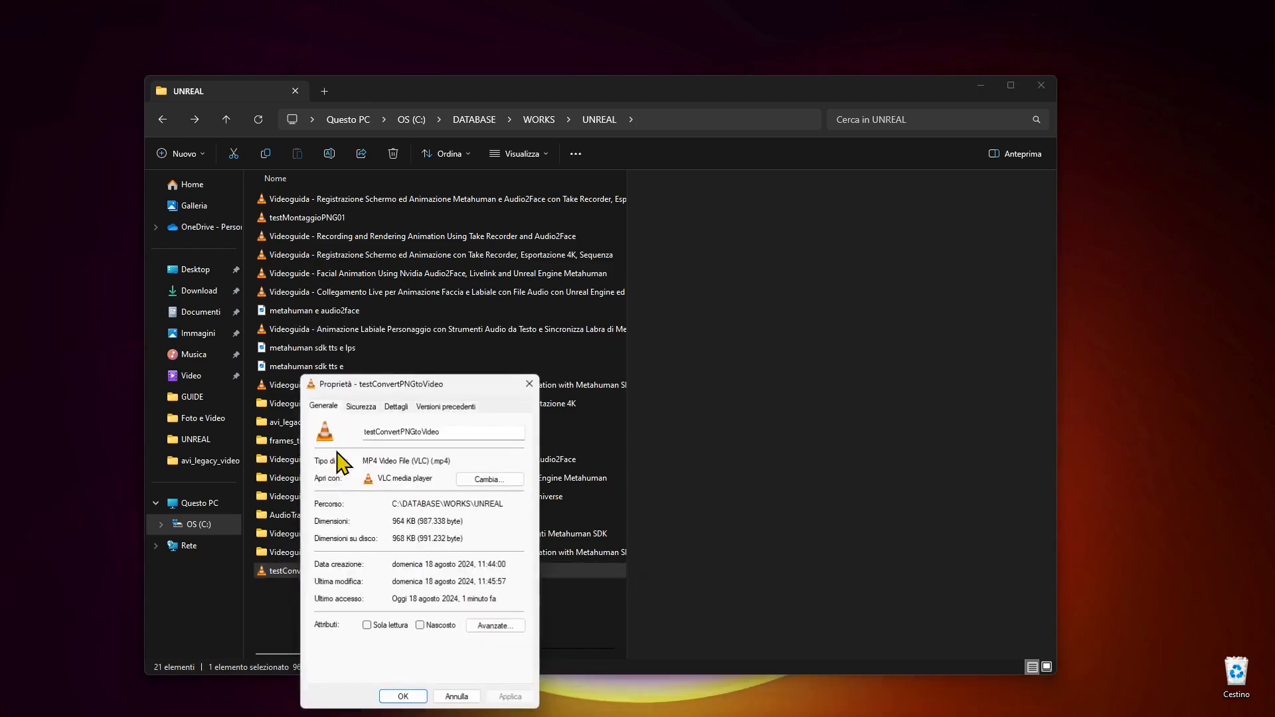
drag(462, 375, 475, 261)
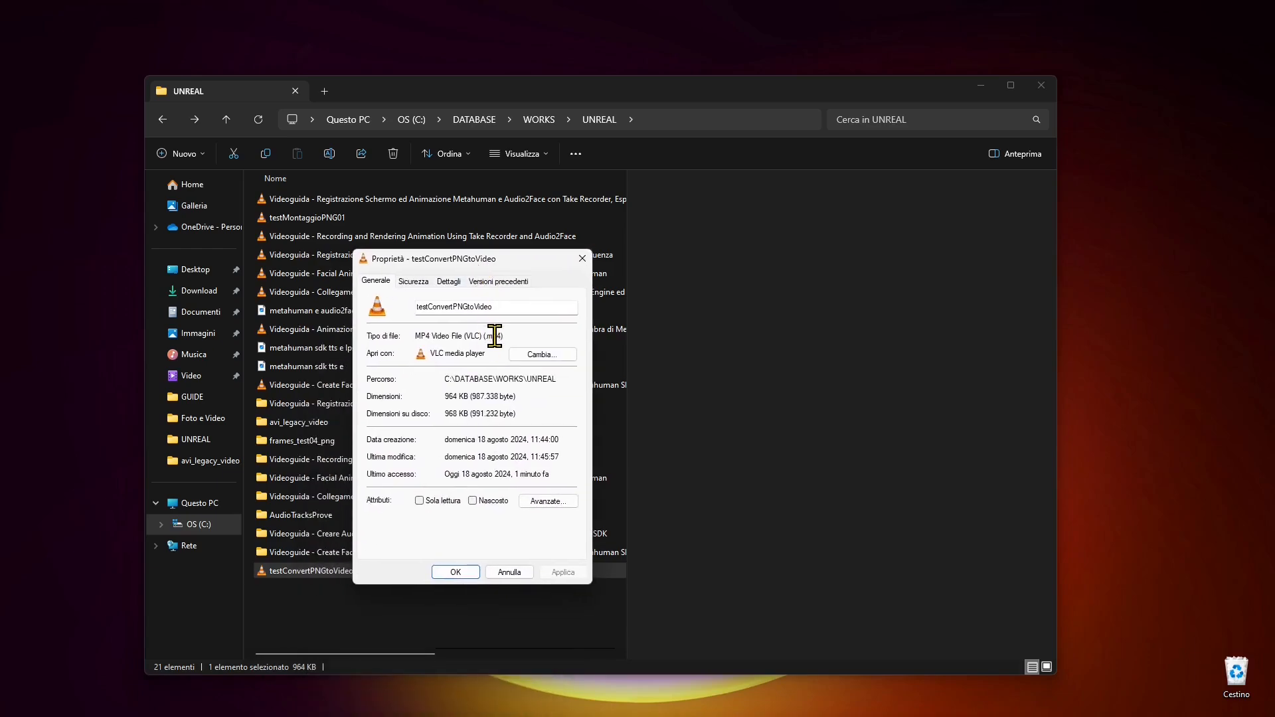
drag(506, 335, 488, 336)
- Examine the video's detailed properties, including frame width and height, data rate, bit rate and frame rate, and close the dialog without changes
click(445, 280)
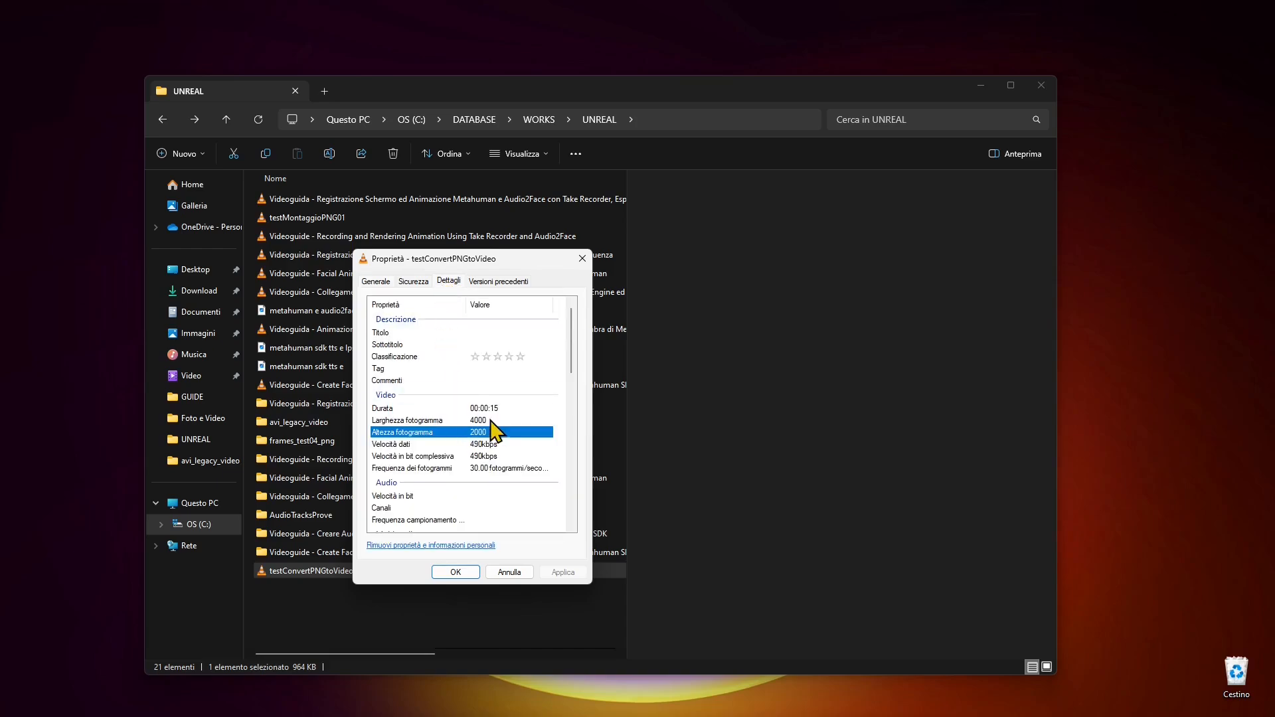
key(Up)
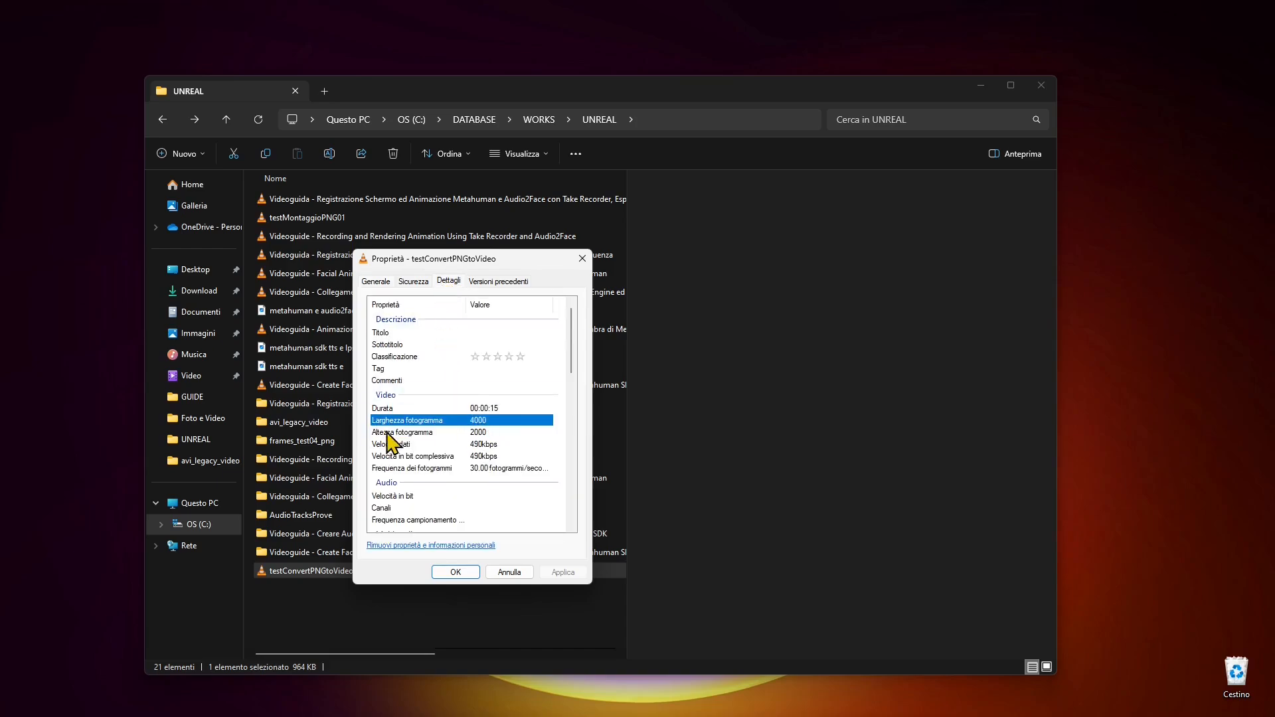
click(484, 431)
click(472, 419)
click(476, 429)
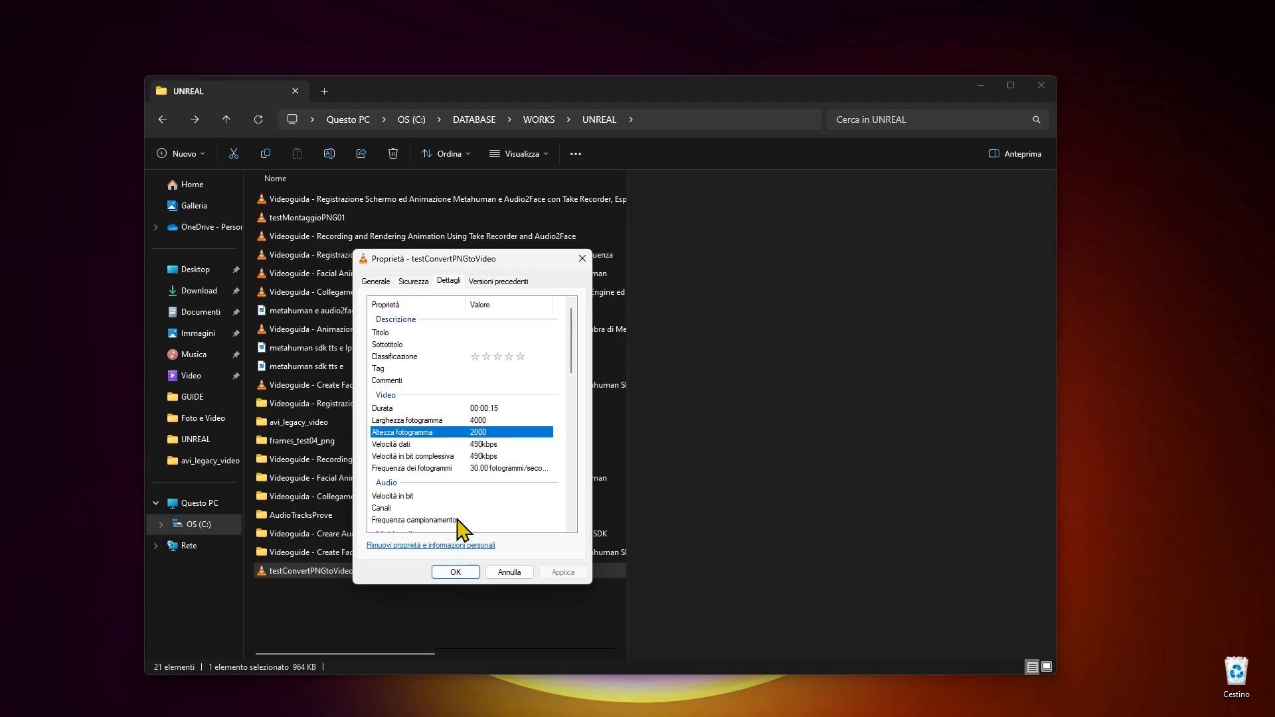
click(492, 444)
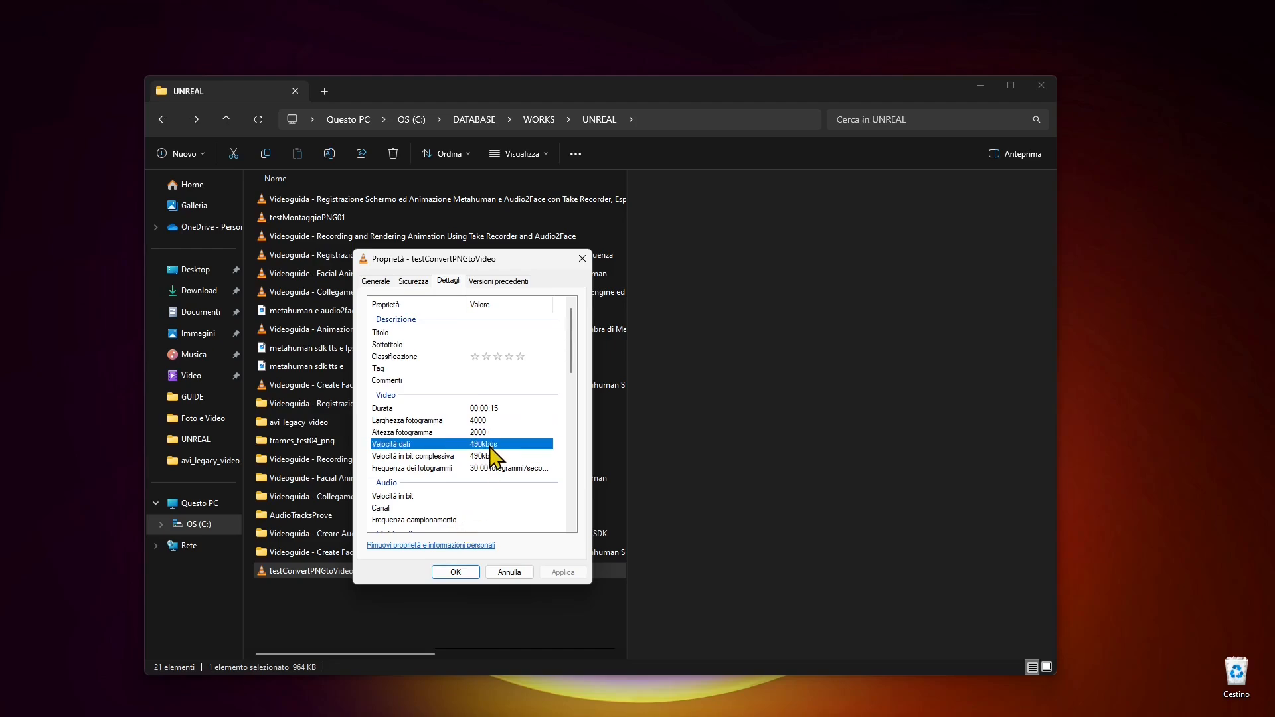
click(487, 457)
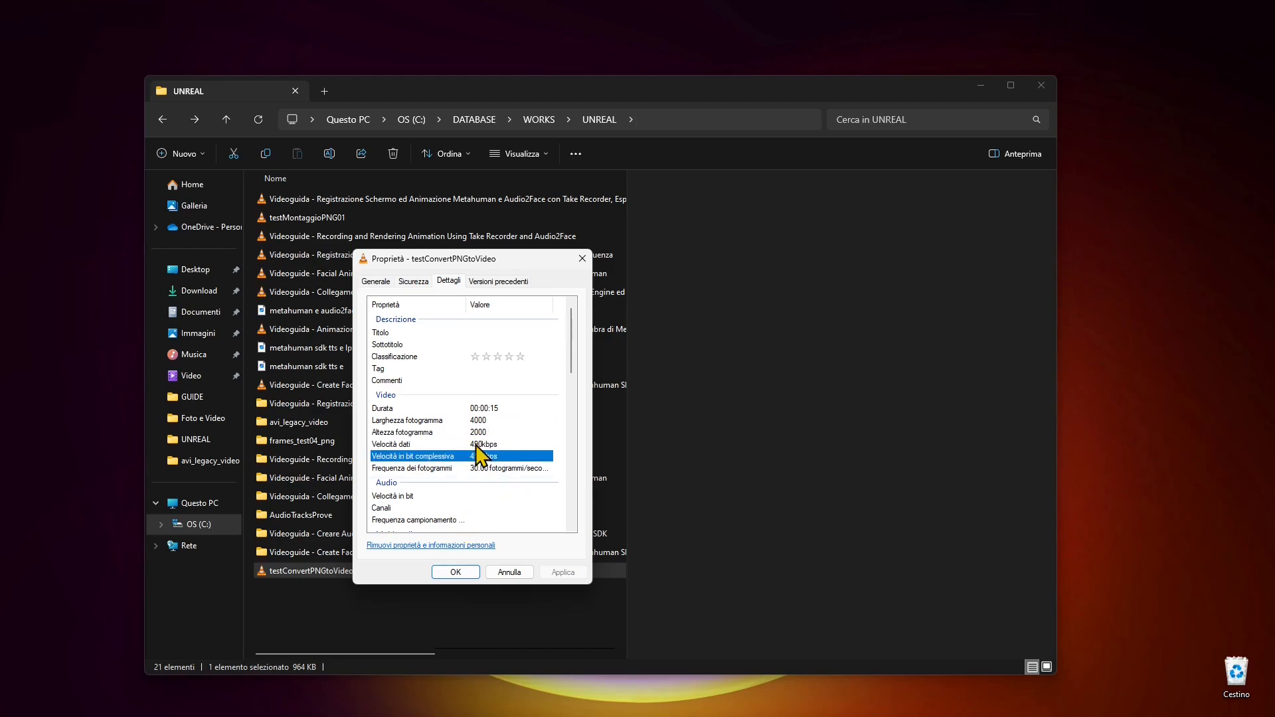
click(477, 443)
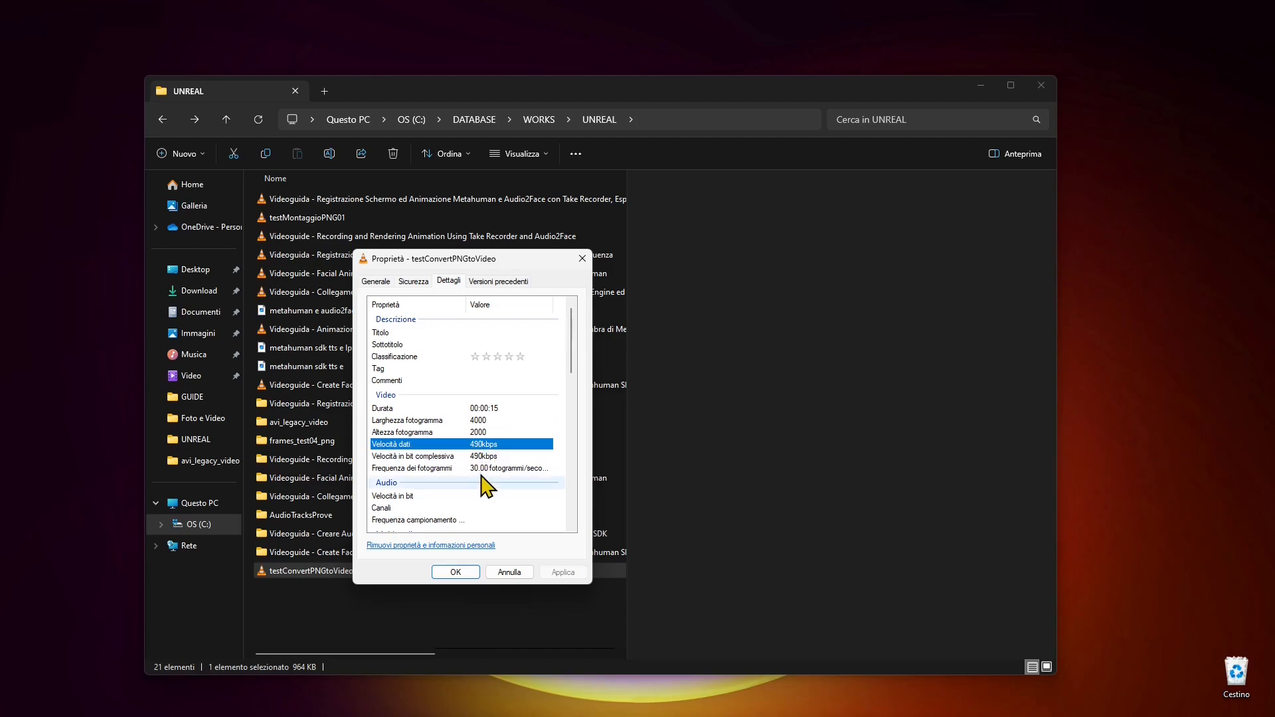
click(477, 469)
scroll(478, 499, down, 5)
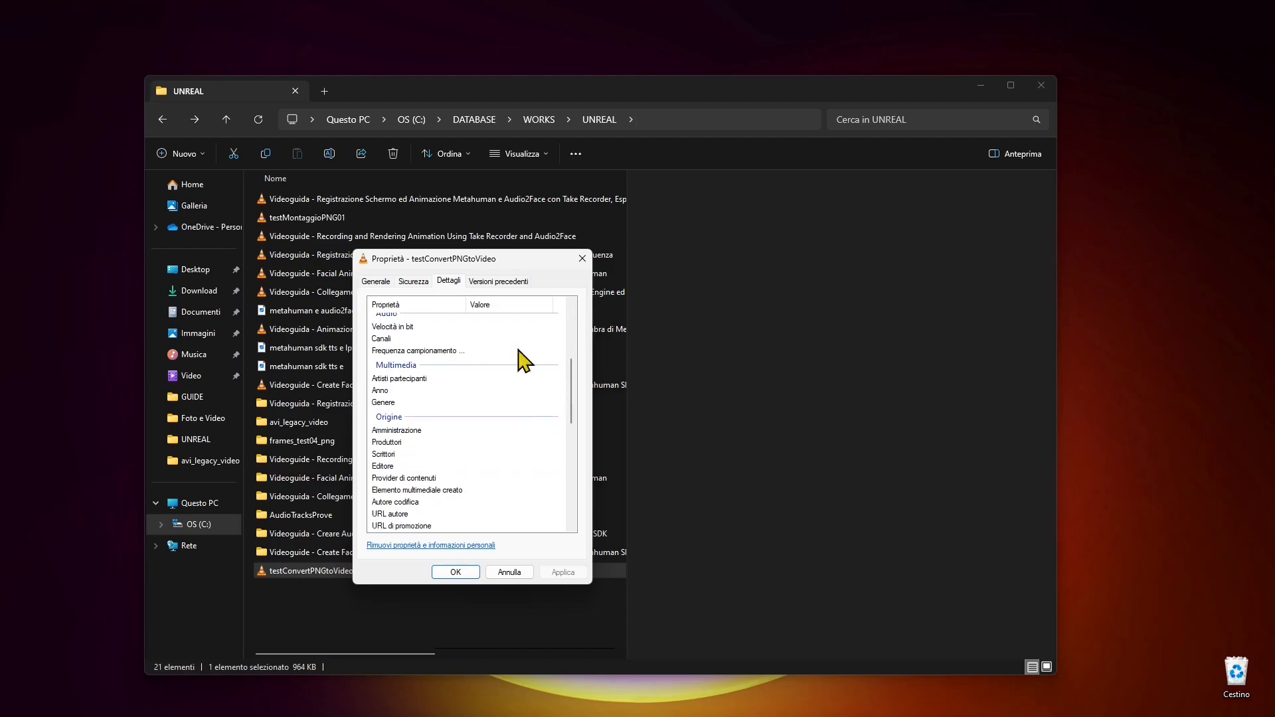
scroll(463, 362, down, 5)
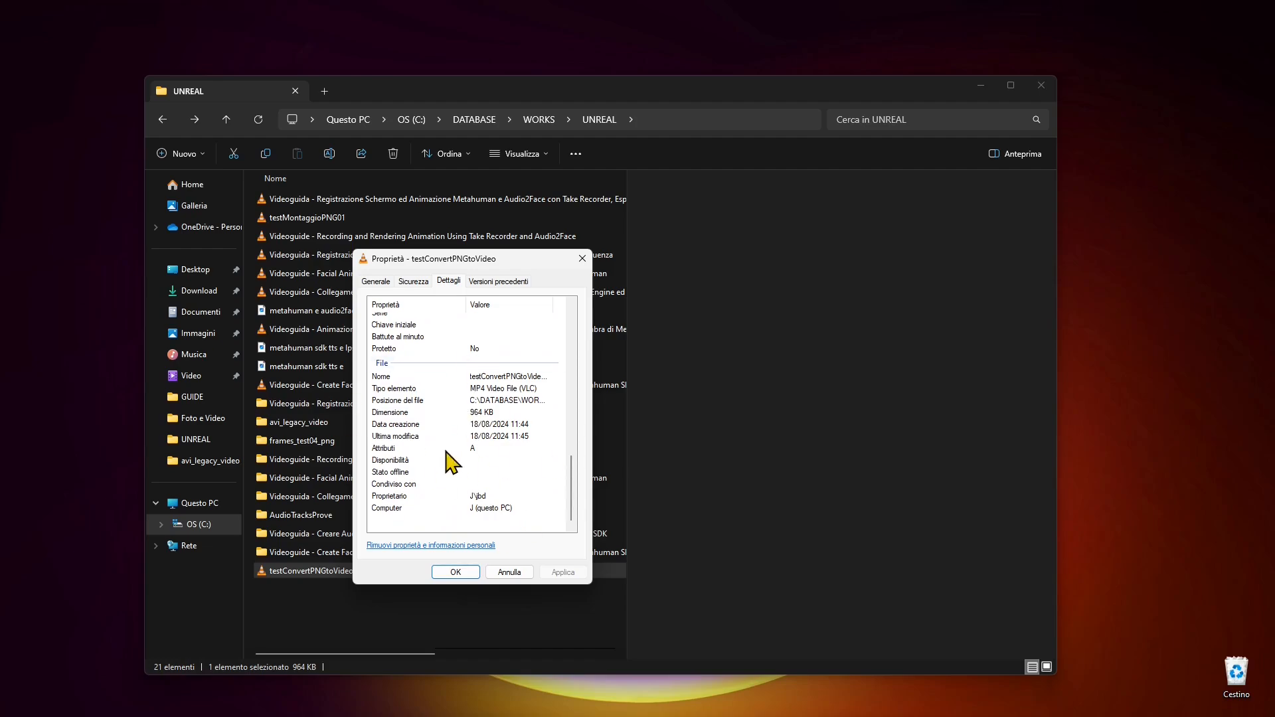
click(519, 575)
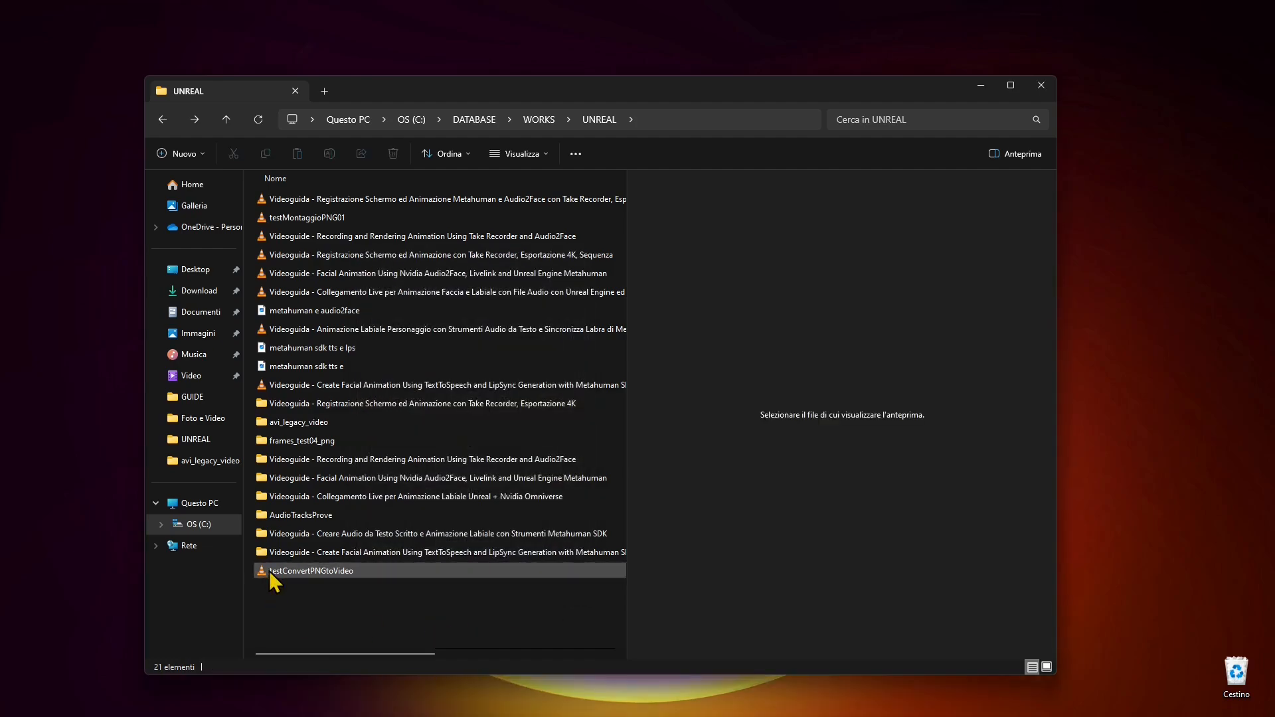
- Play testConvertPNGtoVideo in VLC media player to check the result, and close the player
mouse_move(264, 576)
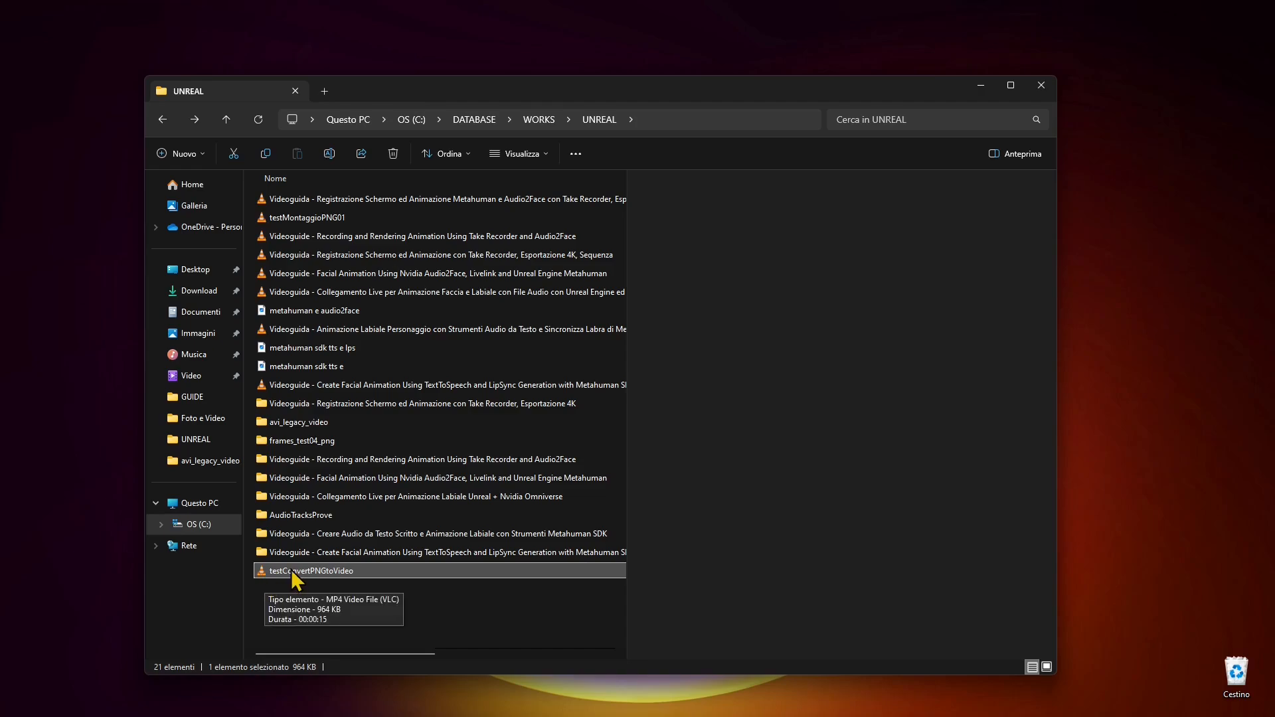
double_click(271, 575)
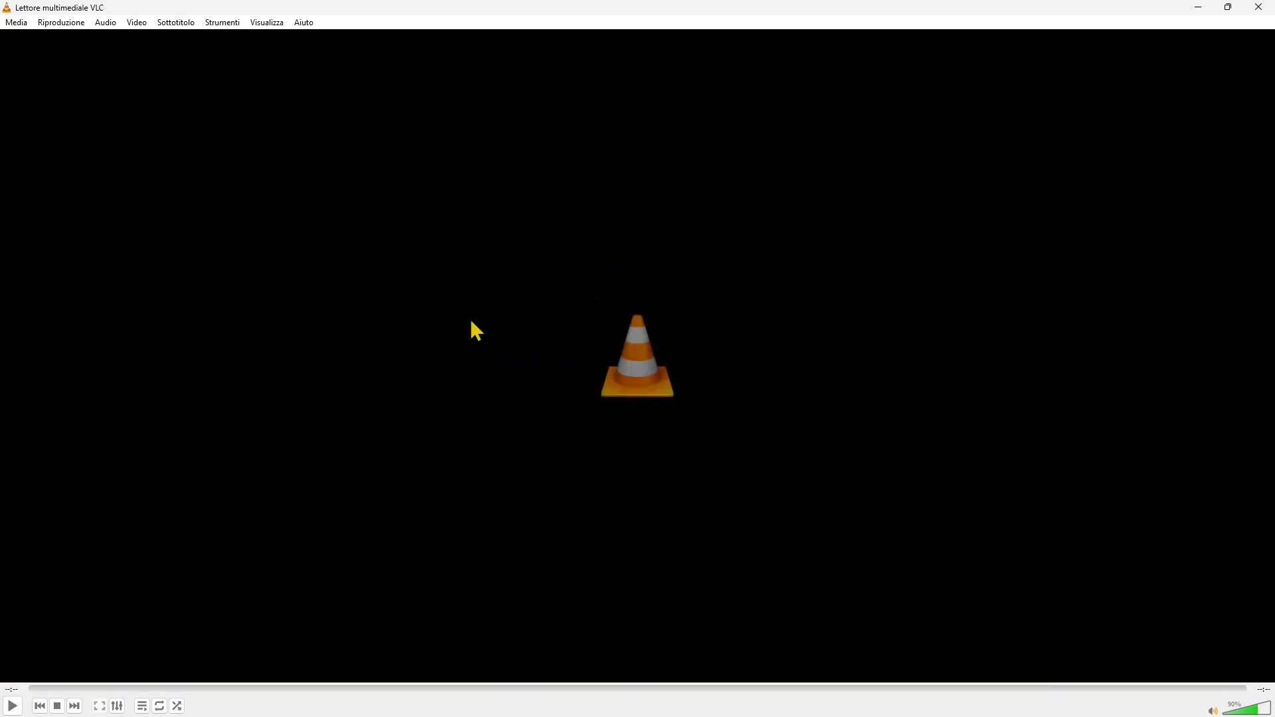
click(1259, 8)
click(387, 625)
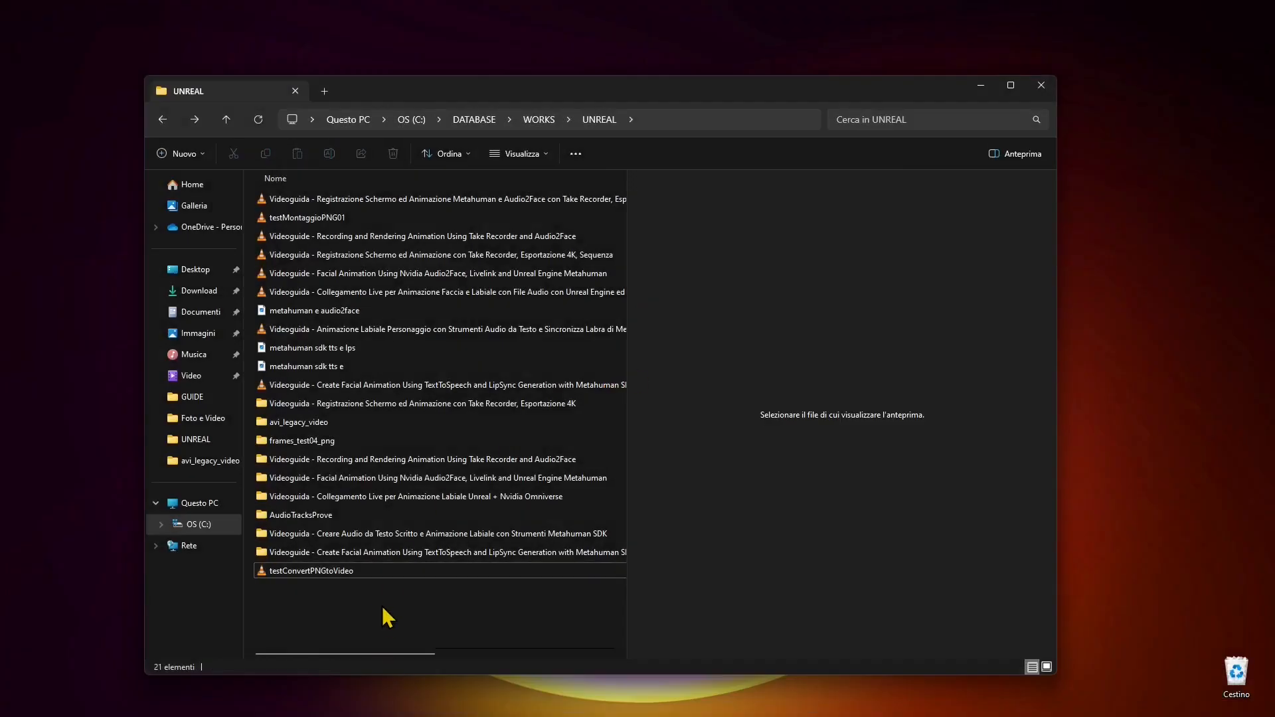